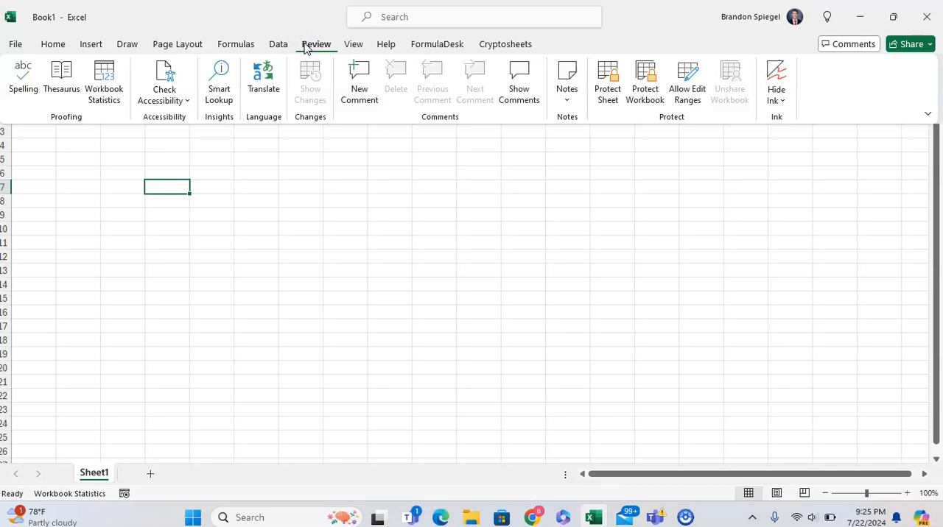
left_click(359, 43)
left_click(435, 45)
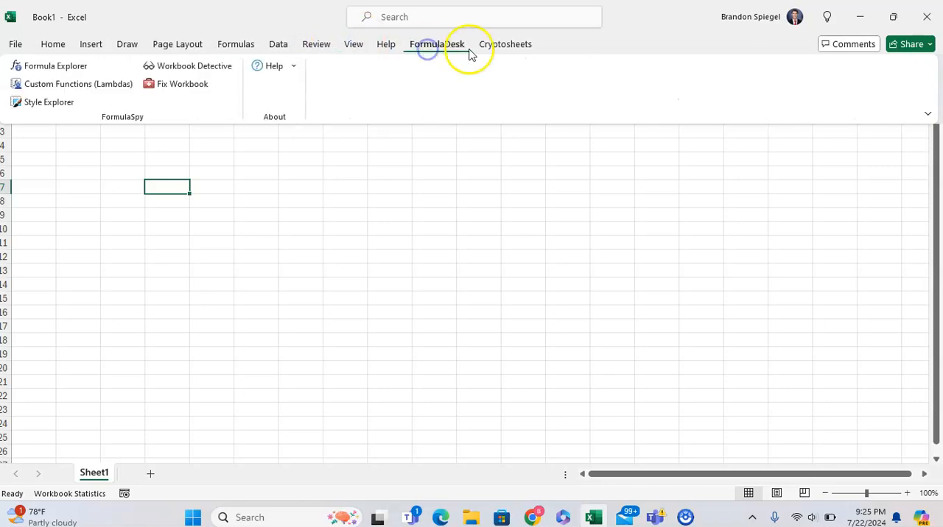
left_click(399, 45)
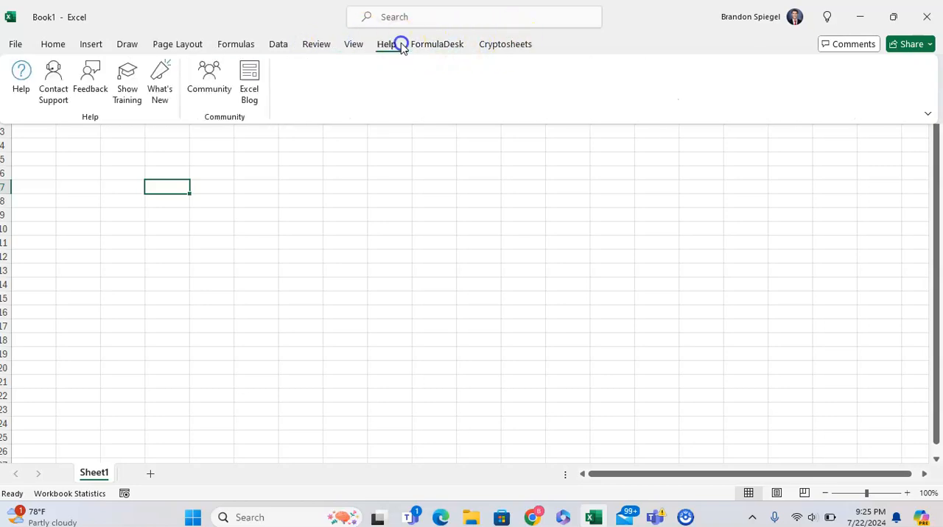
left_click(180, 47)
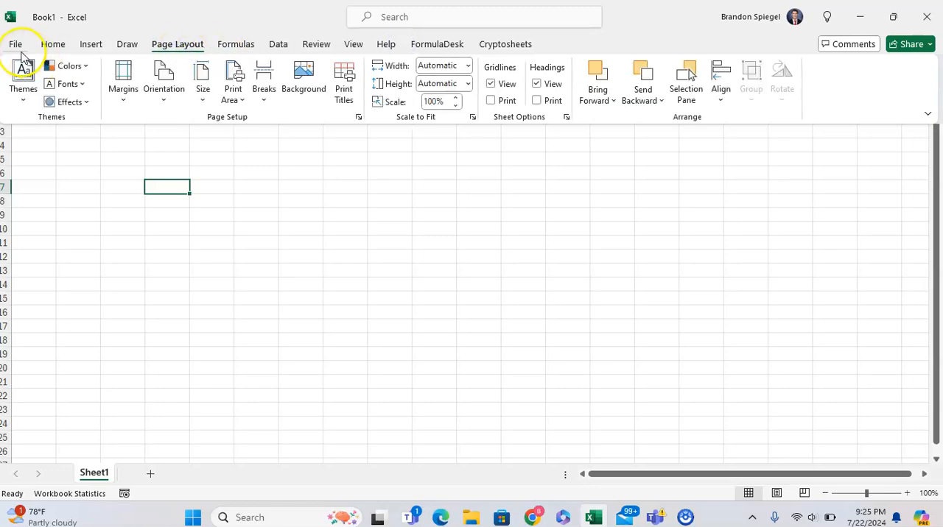
Open the Excel options for customizing the ribbon
left_click(16, 45)
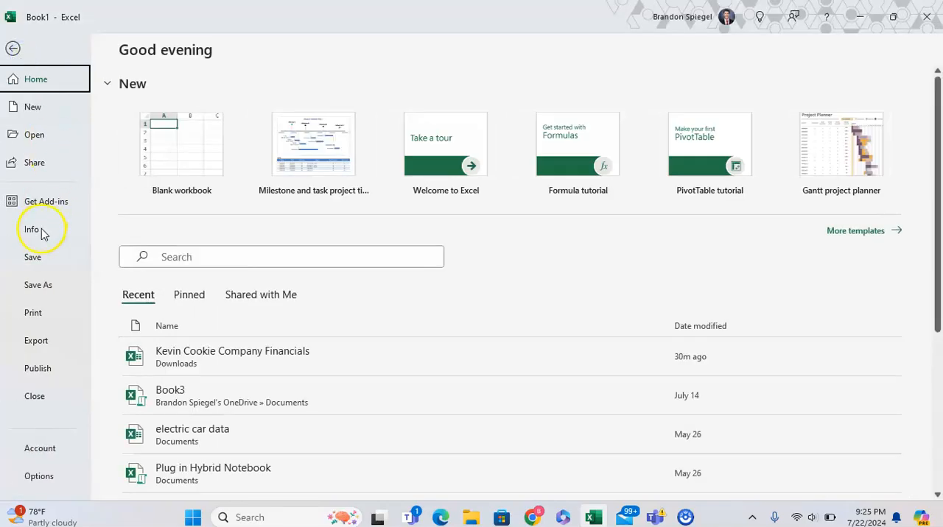
left_click(36, 477)
left_click(224, 208)
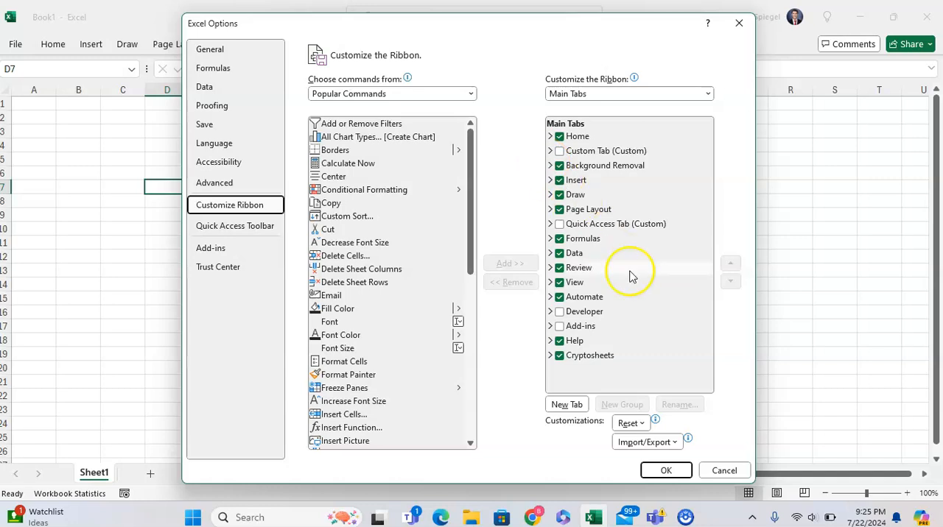
Move the Insert tab down the main tabs order so it sits directly below Data
left_click(575, 137)
left_click(600, 151)
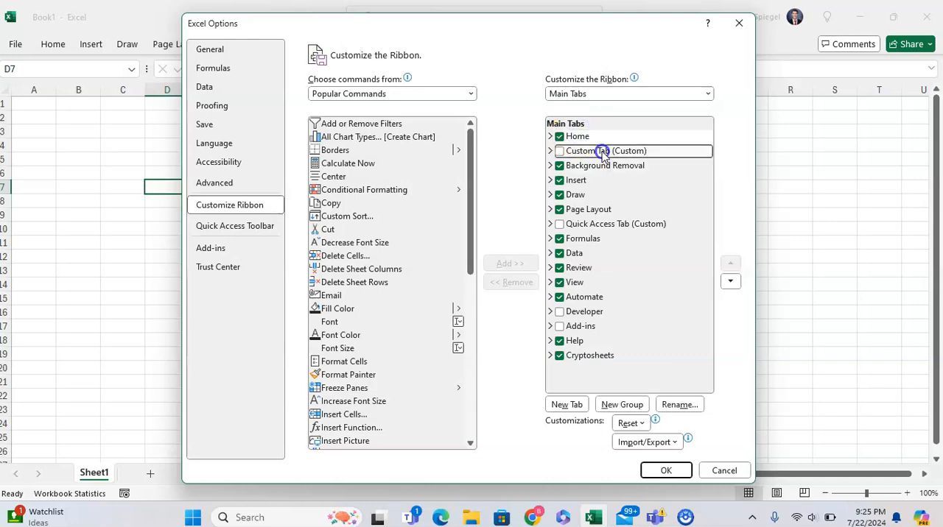
left_click(602, 166)
left_click(598, 182)
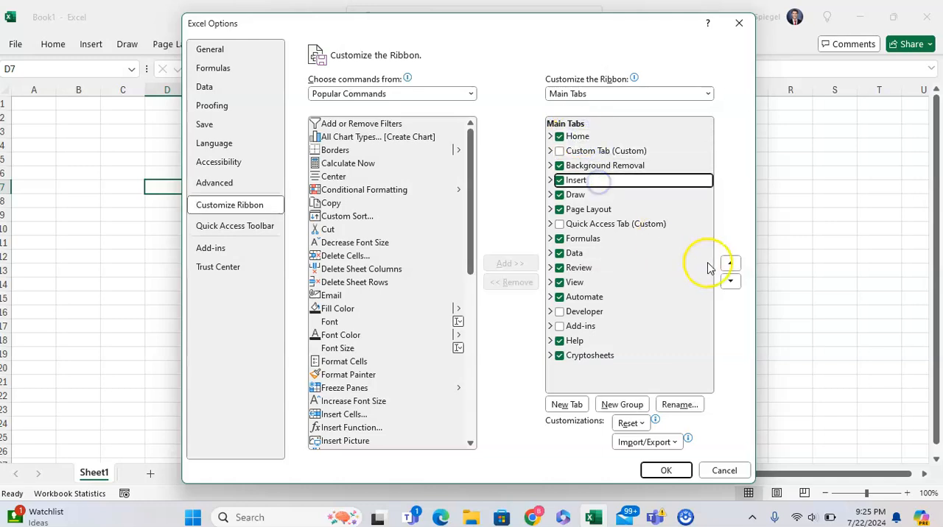
left_click(730, 280)
left_click(730, 281)
left_click(729, 281)
left_click(730, 281)
left_click(729, 281)
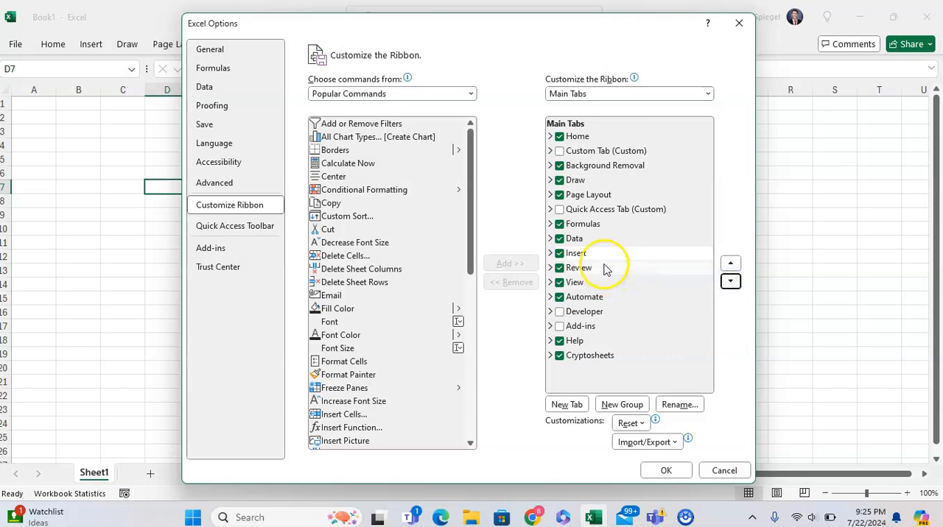
Move the Data tab up the main tabs order so it sits directly above Draw
left_click(595, 238)
left_click(729, 265)
left_click(729, 264)
left_click(729, 265)
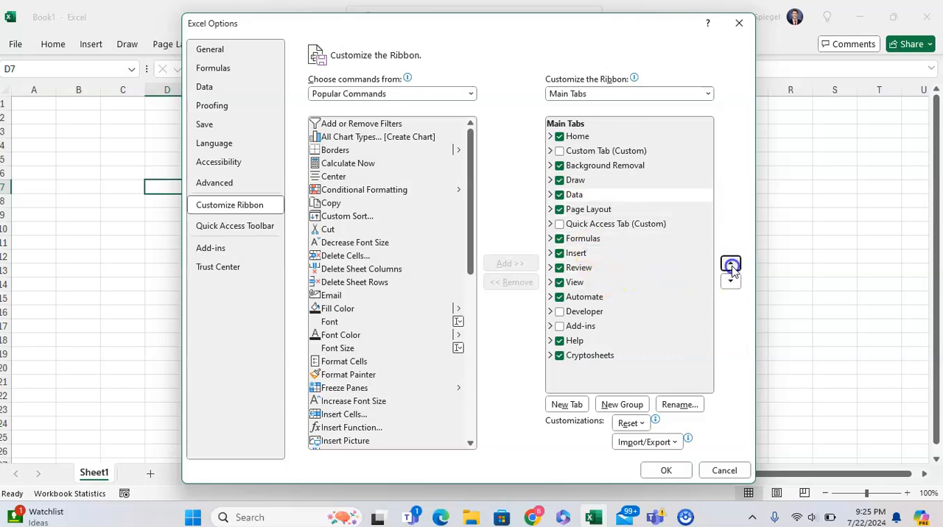
left_click(729, 264)
Hide the Draw, Help, Cryptosheets and Automate tabs from the ribbon
left_click(559, 196)
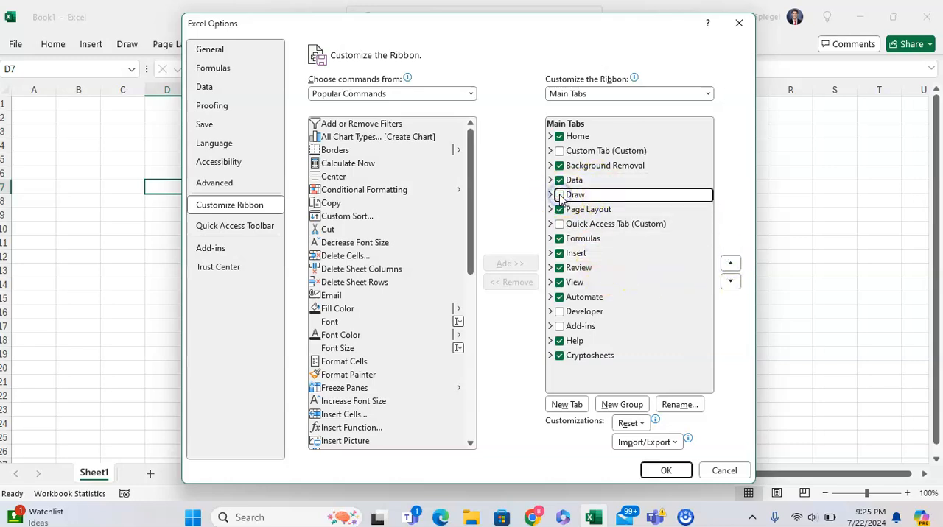
left_click(560, 341)
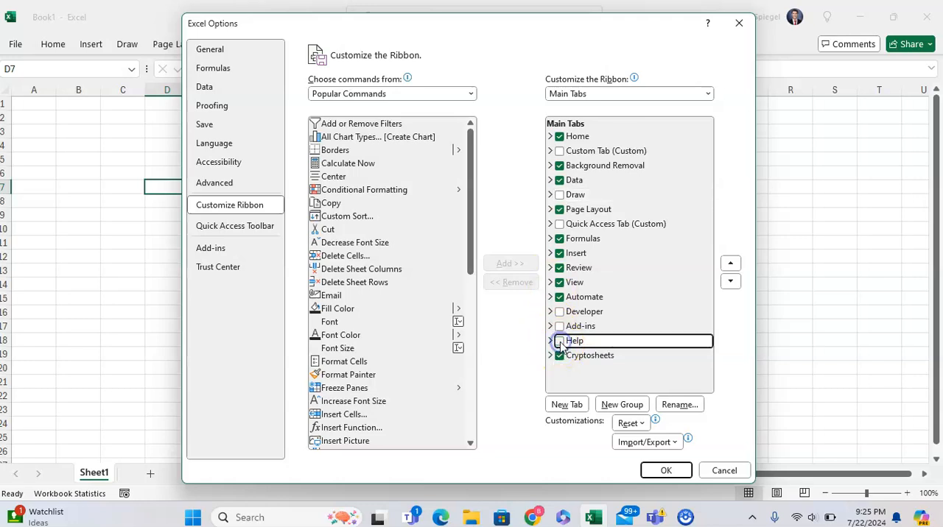
left_click(559, 356)
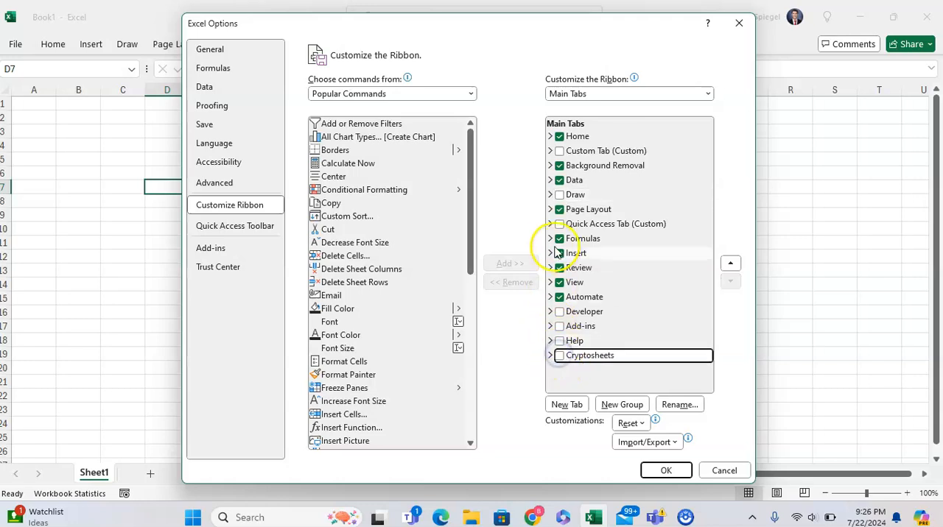
left_click(560, 297)
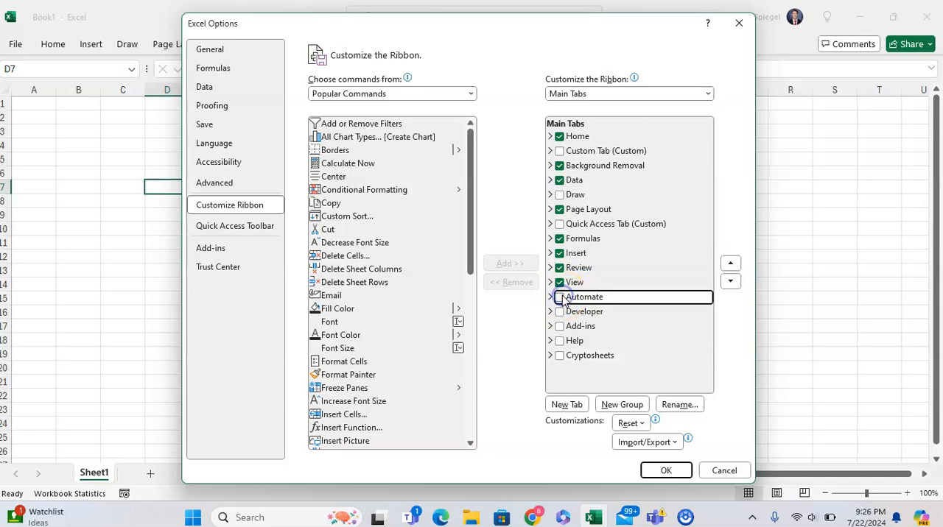
double_click(561, 298)
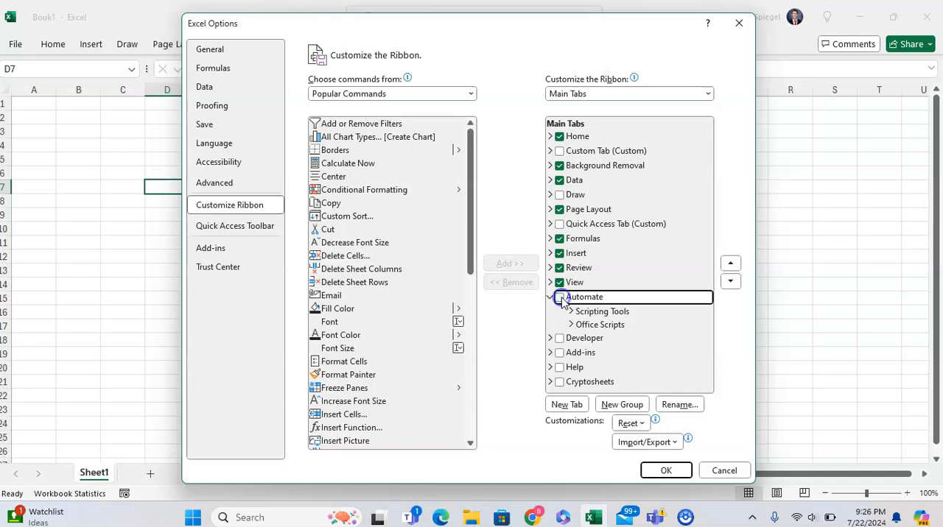
Add a new custom ribbon tab after Automate and rename it Quick Access
left_click(571, 405)
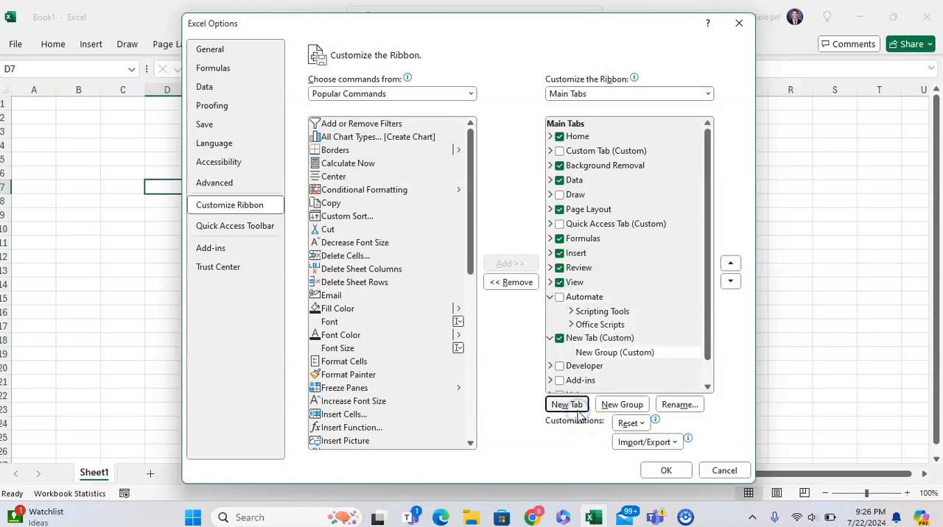
left_click(592, 339)
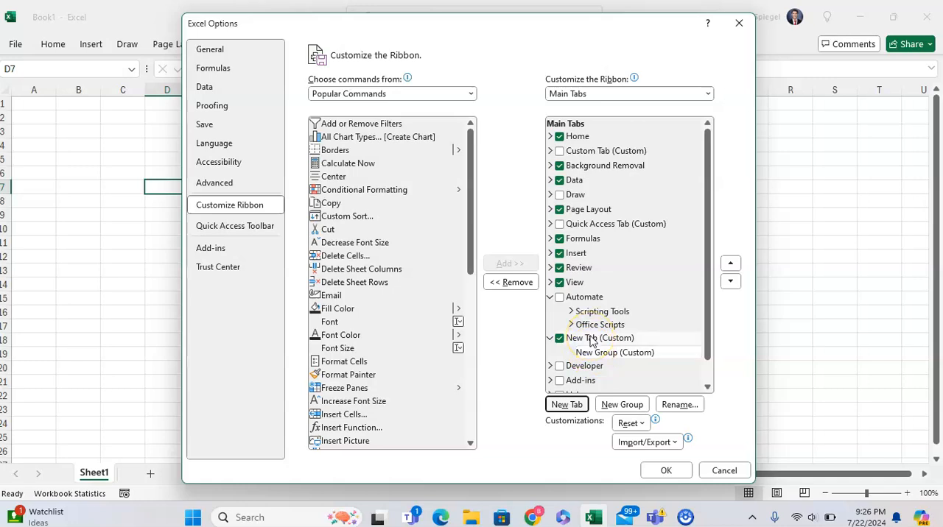
left_click(626, 339)
double_click(626, 340)
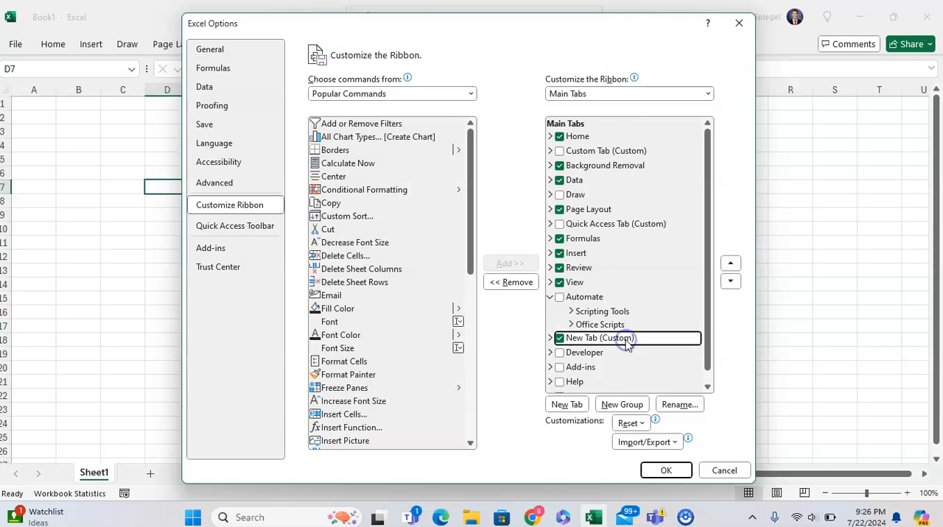
left_click(550, 338)
left_click(679, 404)
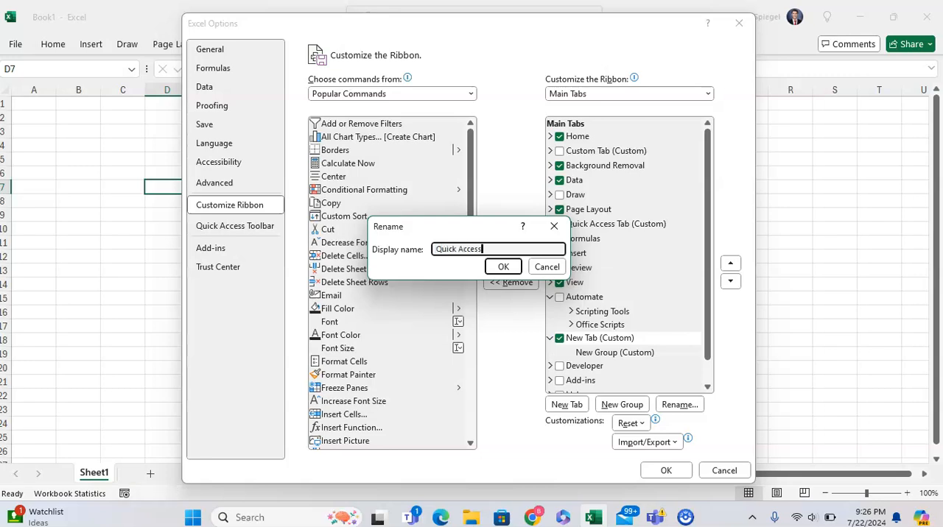
type("Quick Access")
left_click(503, 266)
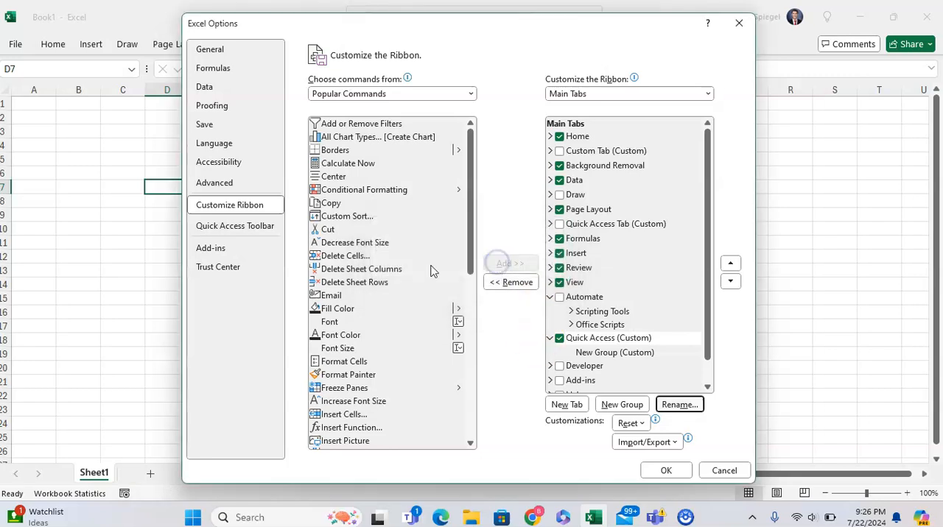
Give the new group in the Quick Access tab the house symbol and rename it Formatting
left_click(370, 255)
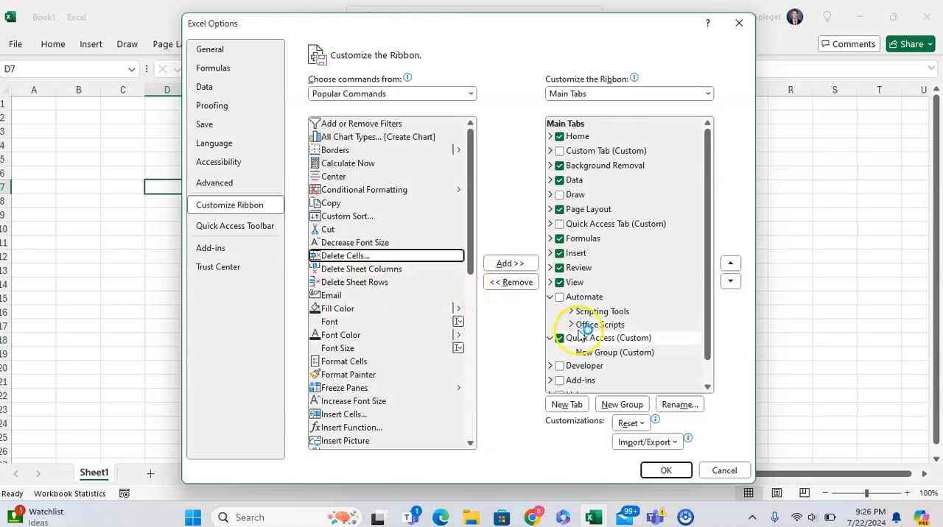
left_click(587, 353)
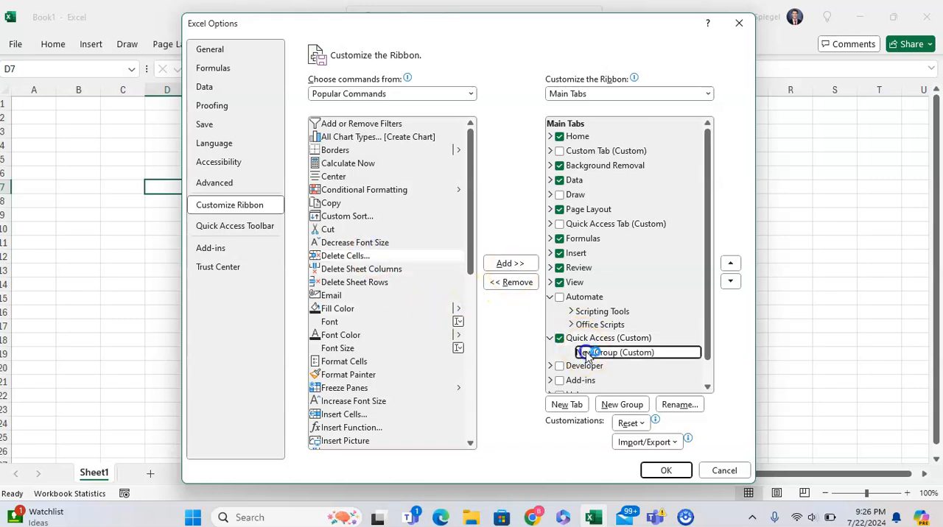
left_click(675, 406)
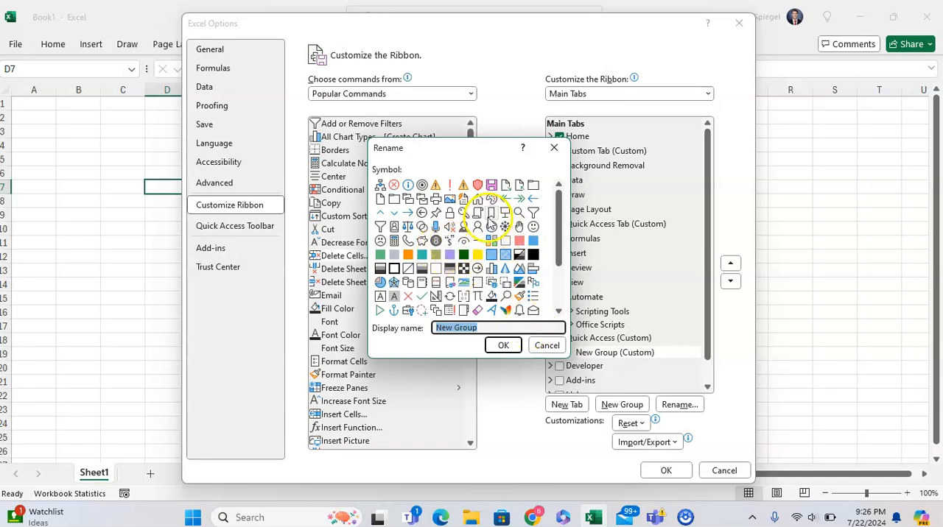
left_click(477, 198)
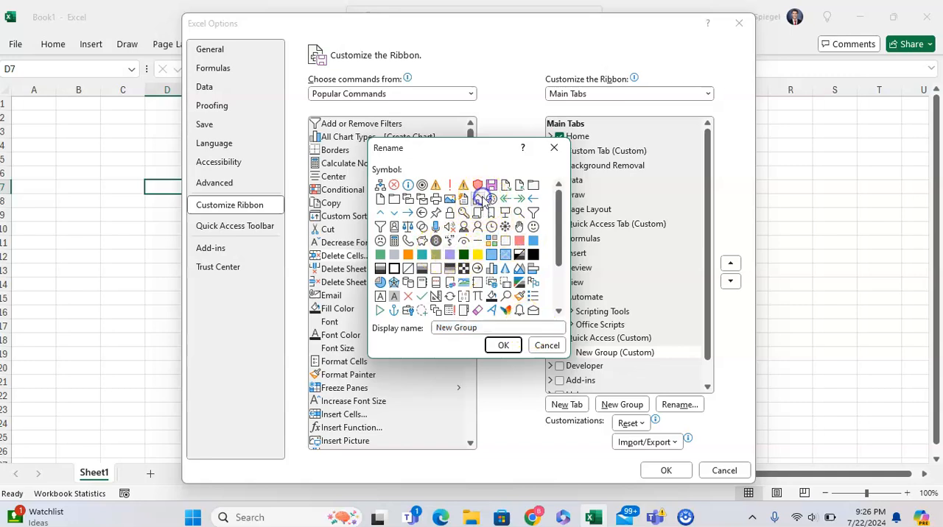
left_click(502, 347)
left_click(678, 404)
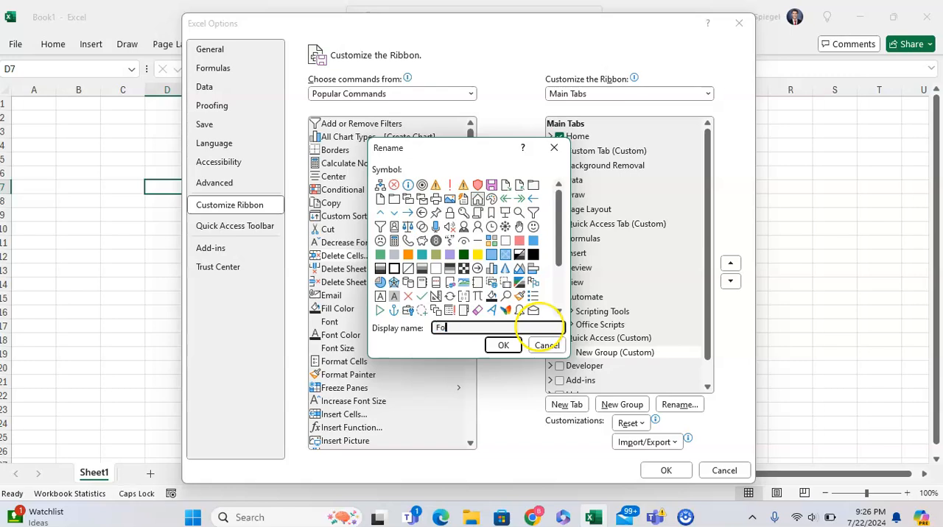
left_click(501, 346)
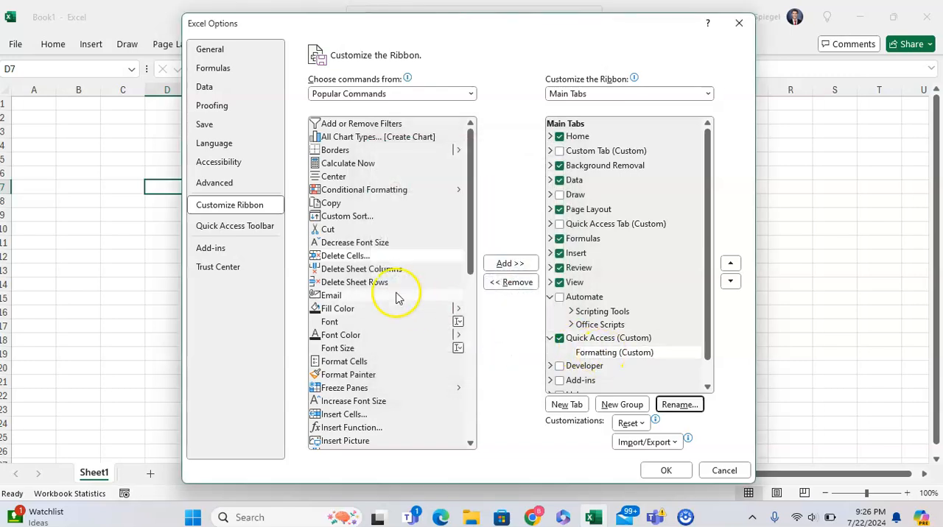
Add the Delete Cells and Delete Sheet Rows commands to the custom Formatting group
left_click(616, 354)
left_click(366, 255)
left_click(508, 263)
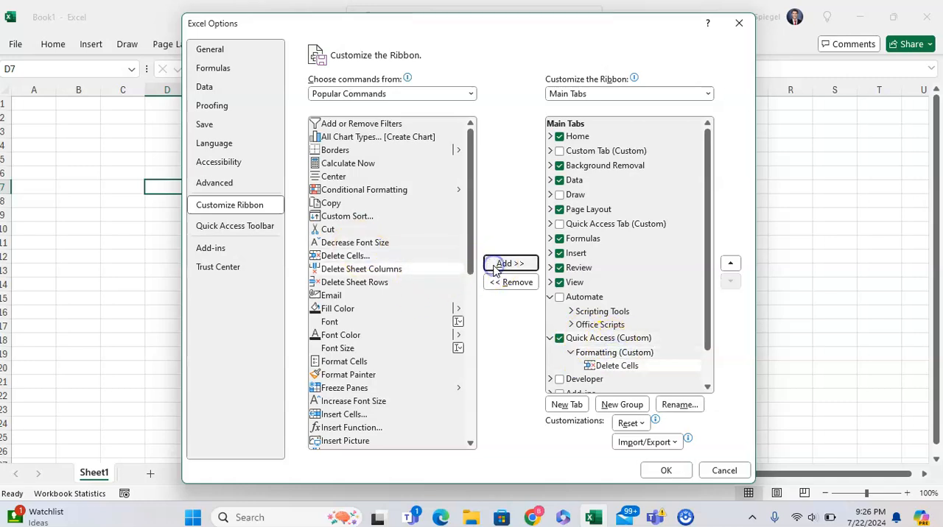
left_click(411, 282)
left_click(509, 264)
Add the Decrease Font Size and Font Color commands to the Formatting group and apply the ribbon customization
left_click(439, 254)
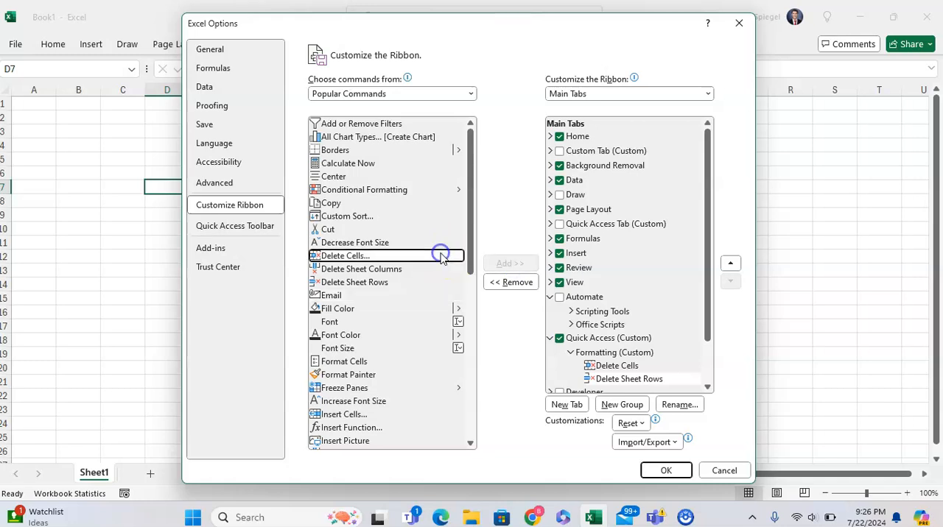
left_click(413, 249)
left_click(510, 264)
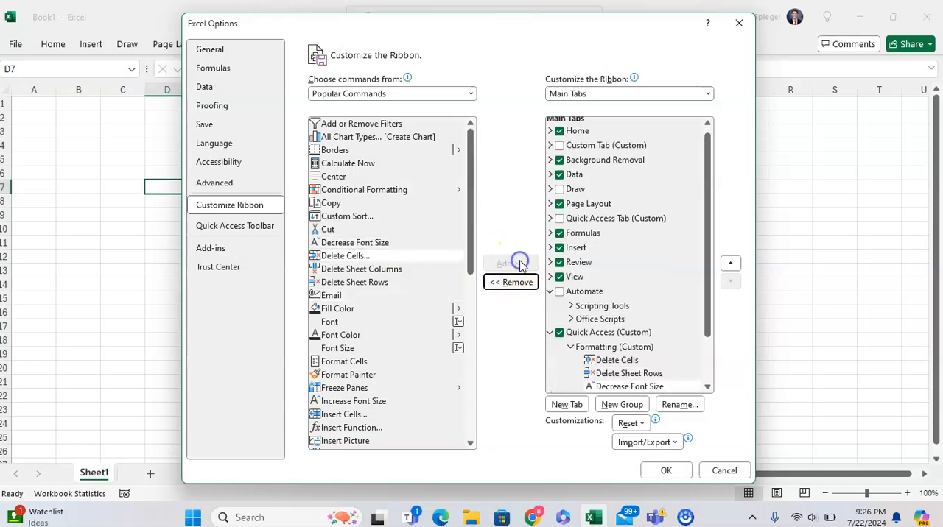
scroll(388, 298, "down", 3)
left_click(347, 201)
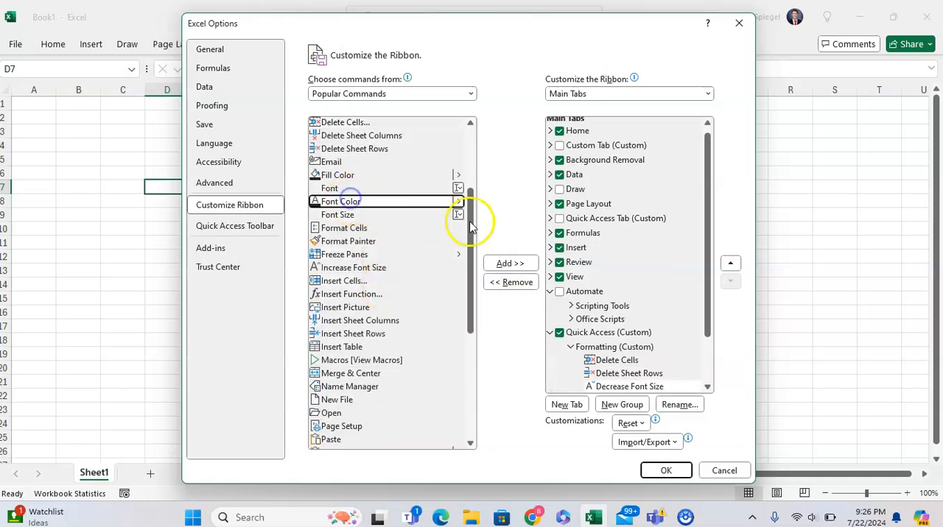
left_click(508, 263)
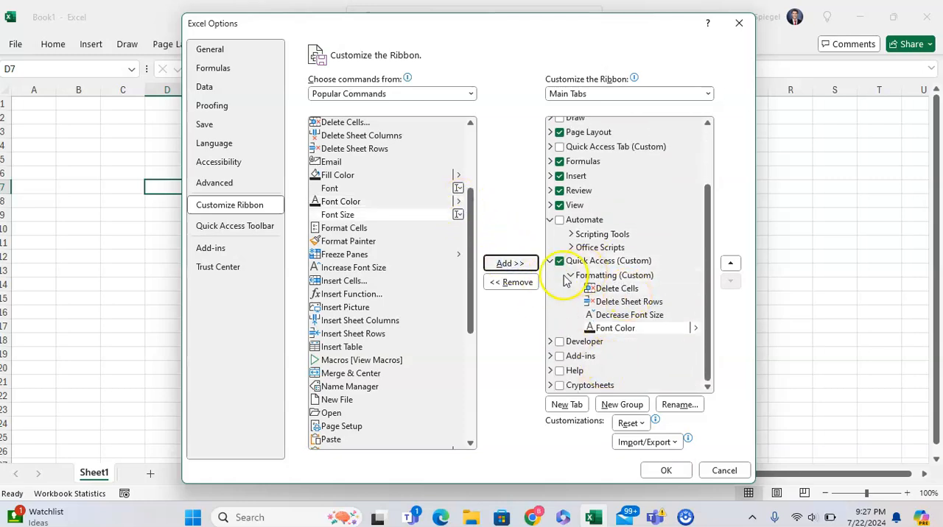
left_click(664, 471)
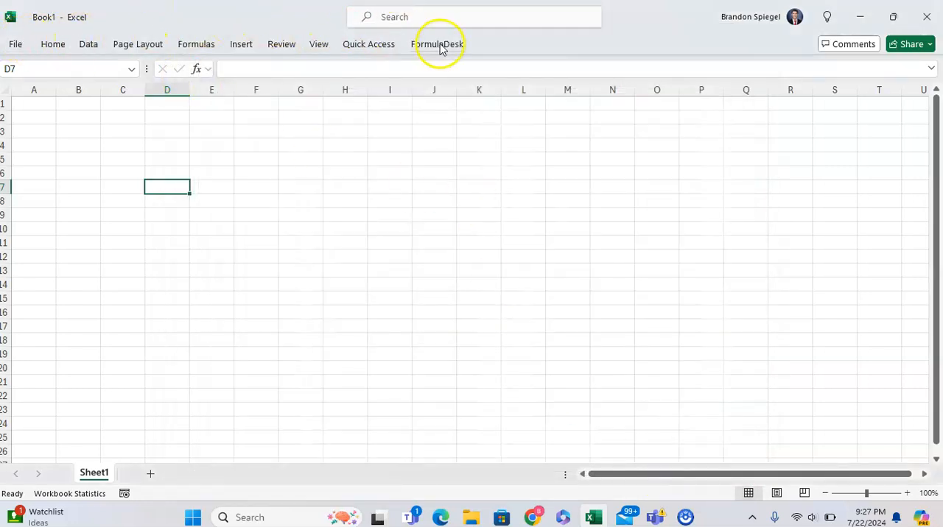
Examine the commands in the Formatting group of the new Quick Access tab, including the Font Color options
left_click(368, 45)
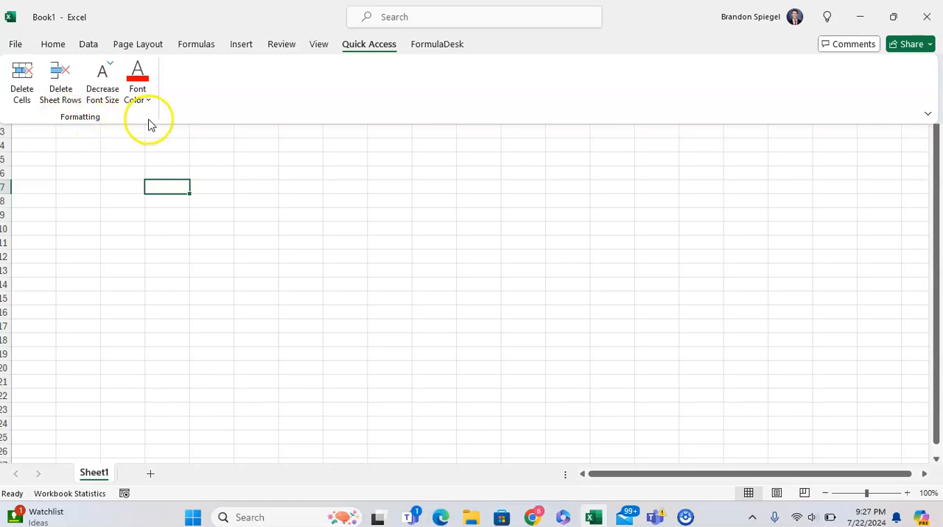
left_click(138, 96)
left_click(141, 94)
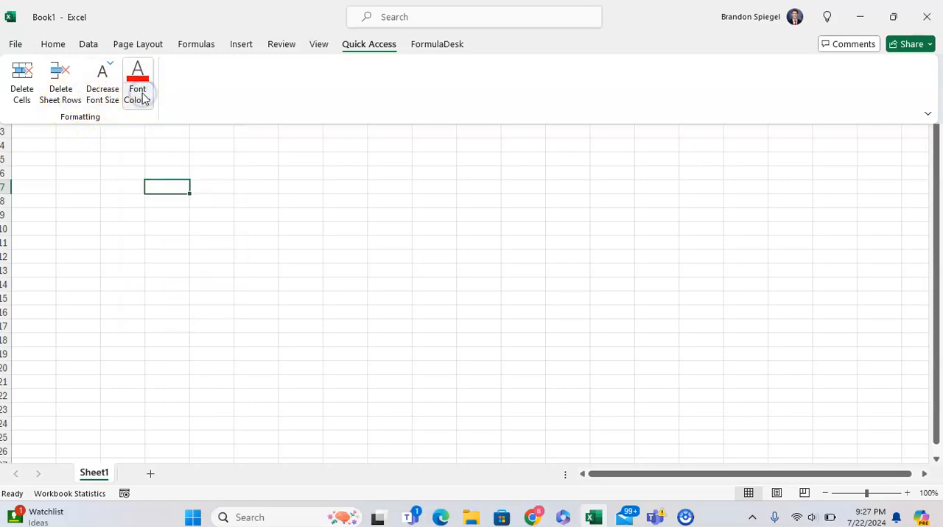
left_click(65, 45)
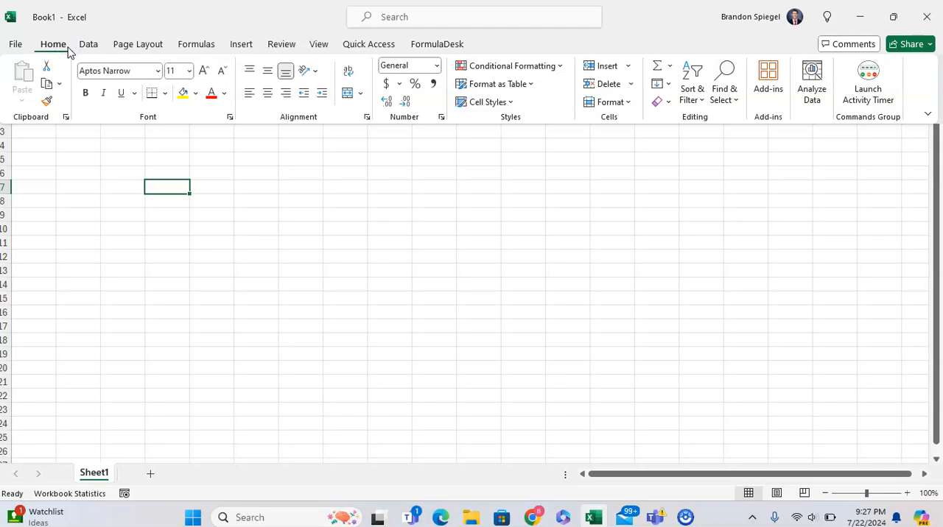
left_click(368, 44)
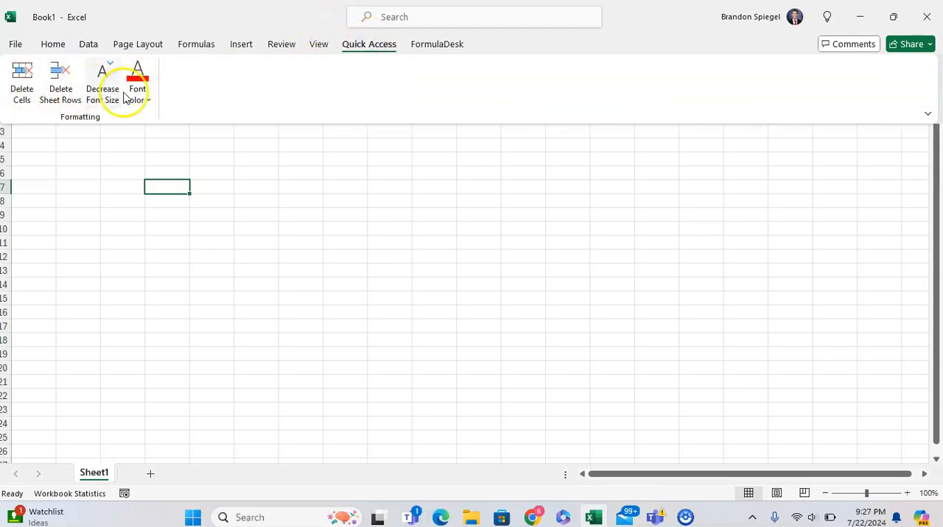
Open the ribbon customization options and list the Commands Not in the Ribbon
left_click(14, 44)
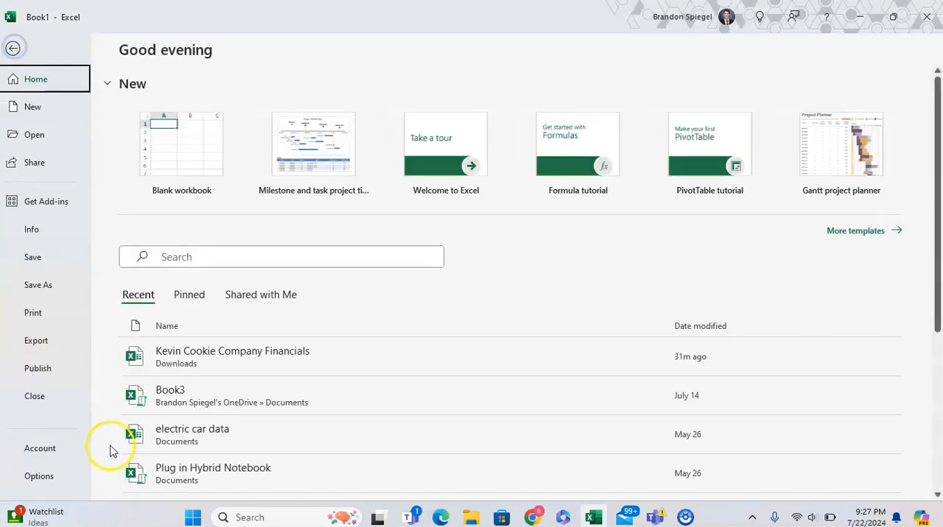
left_click(57, 483)
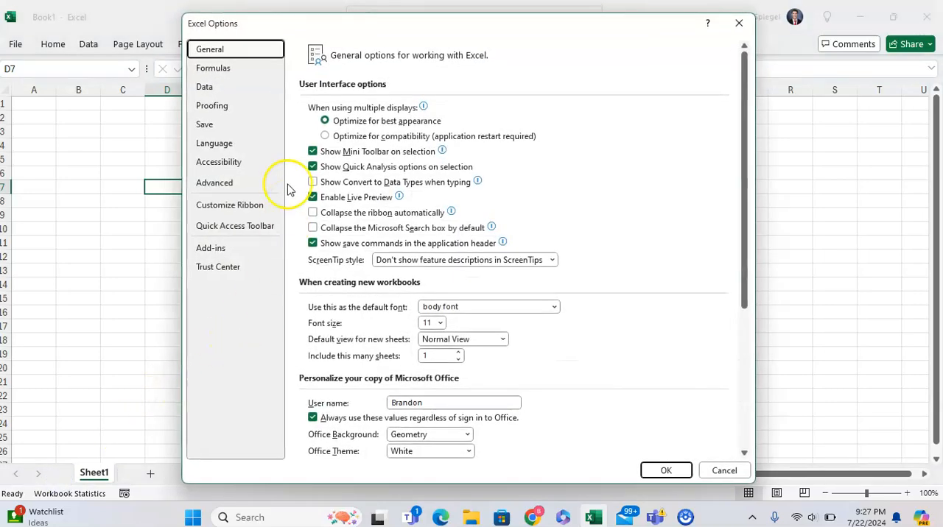
left_click(259, 205)
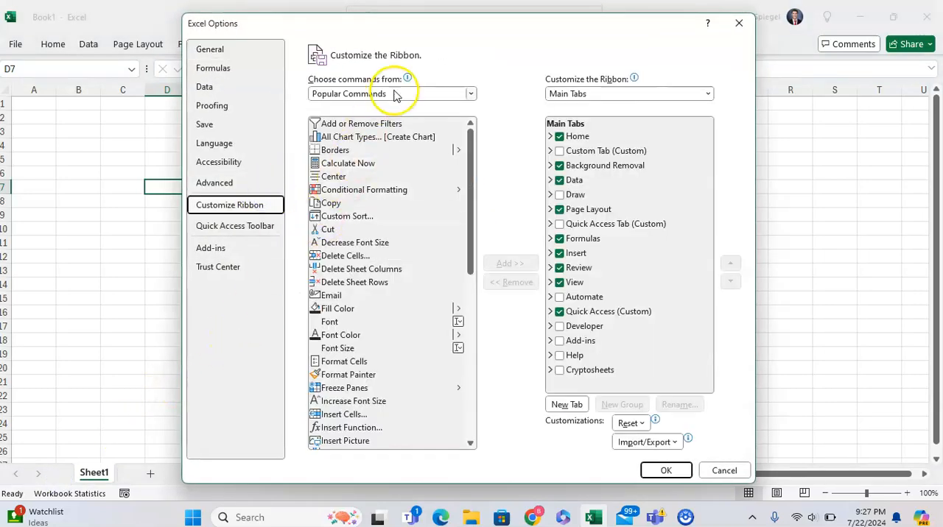
scroll(438, 271, "down", 9)
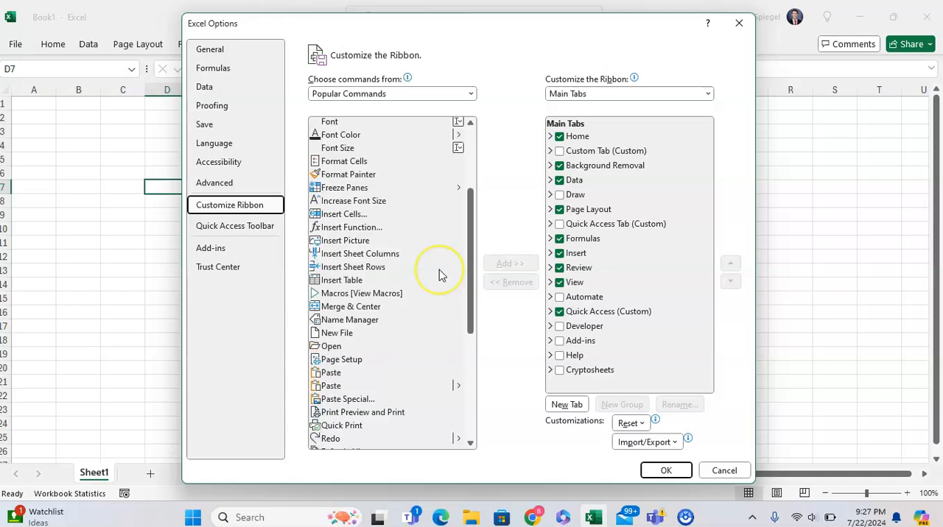
scroll(439, 271, "up", 9)
left_click(396, 93)
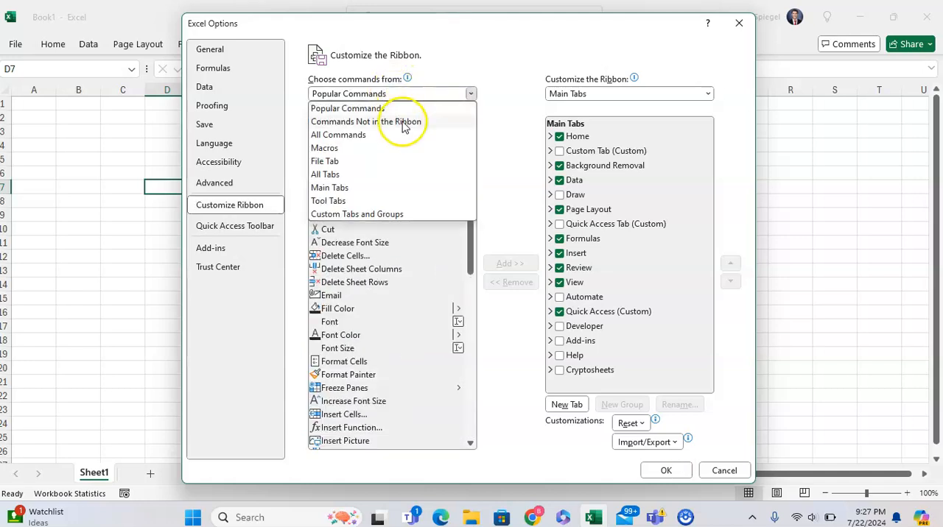
left_click(394, 126)
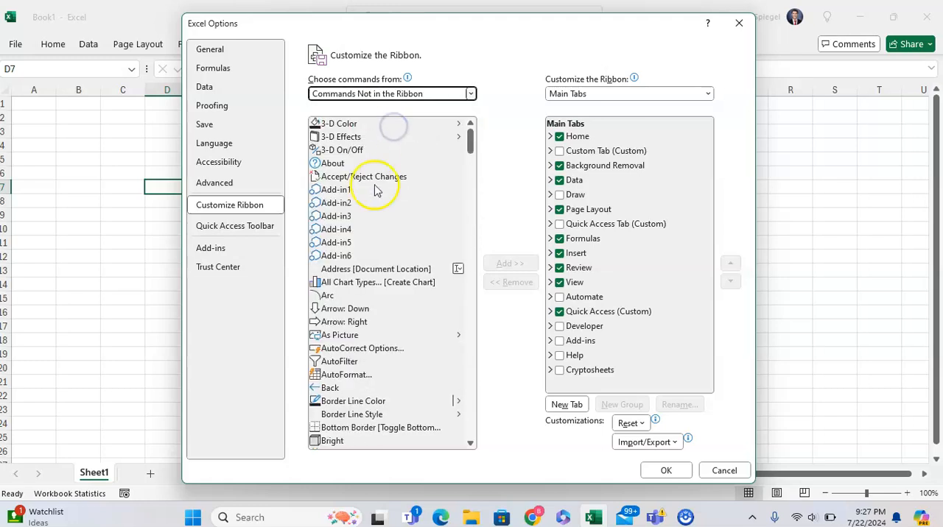
Look through the list of commands not in the ribbon, down to More Brightness
scroll(409, 190, "down", 3)
scroll(409, 190, "down", 7)
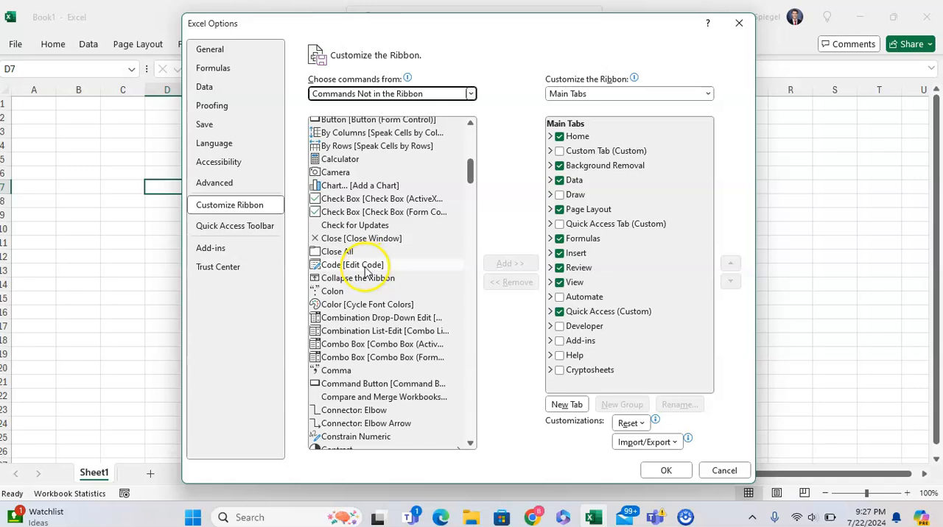
scroll(365, 271, "down", 12)
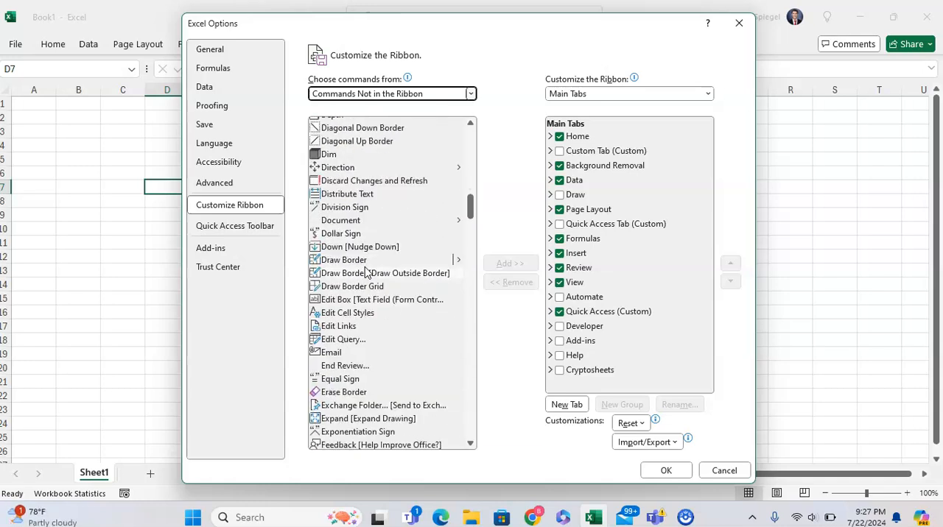
scroll(365, 271, "down", 7)
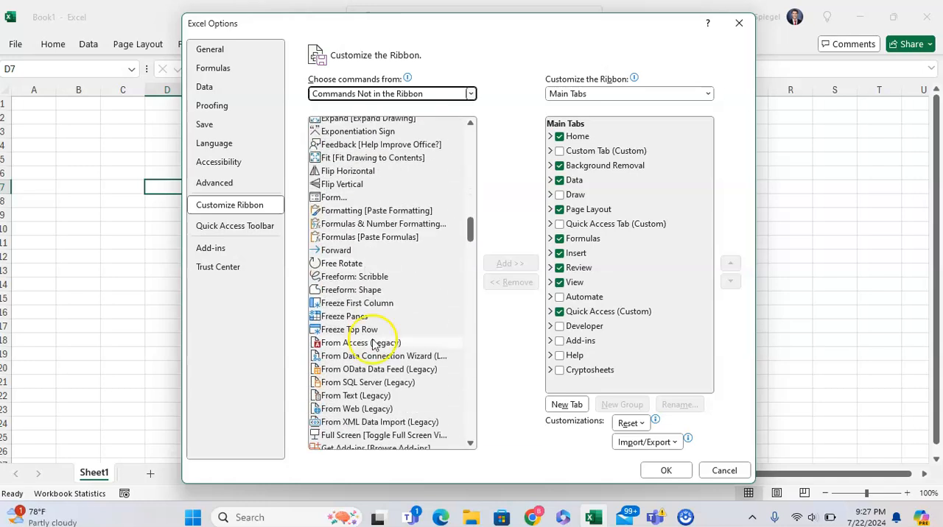
scroll(365, 405, "down", 3)
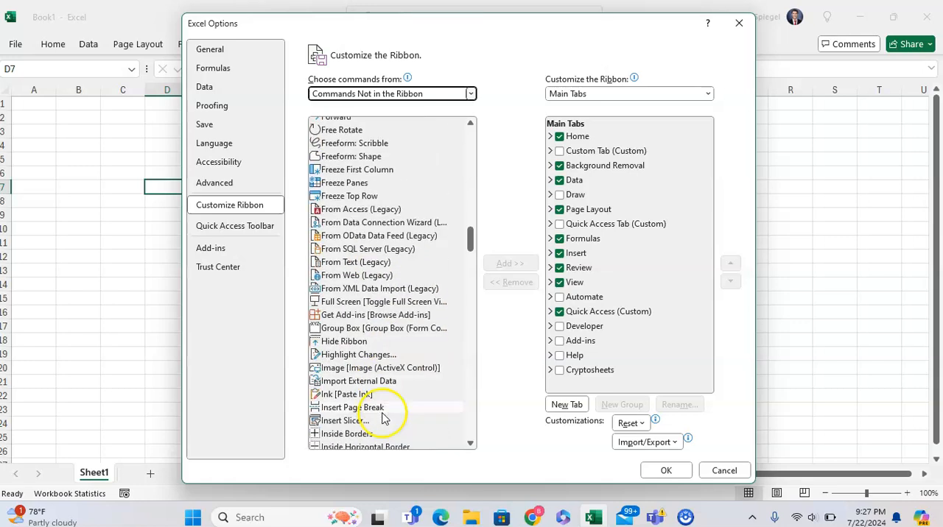
scroll(375, 405, "down", 10)
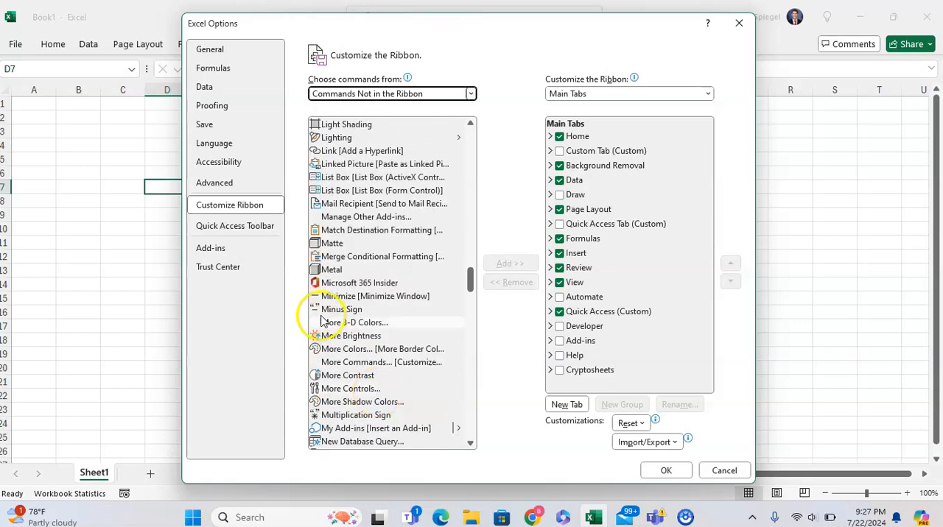
left_click(343, 338)
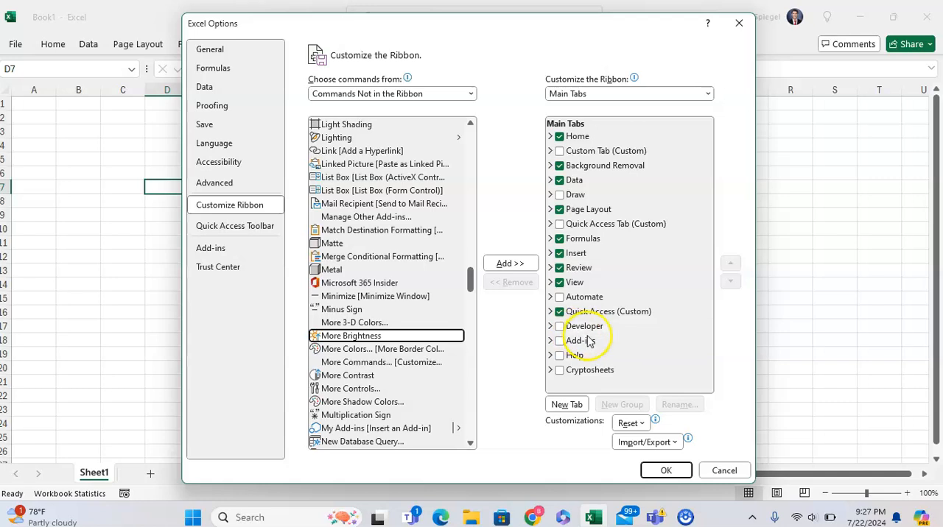
Add a new group below the Formatting group in the custom Quick Access tab
left_click(601, 313)
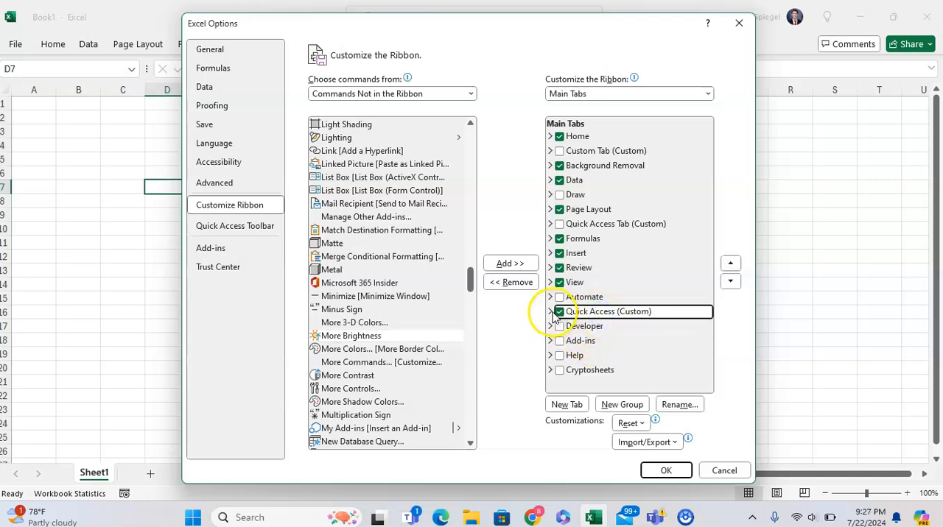
left_click(372, 388)
left_click(383, 403)
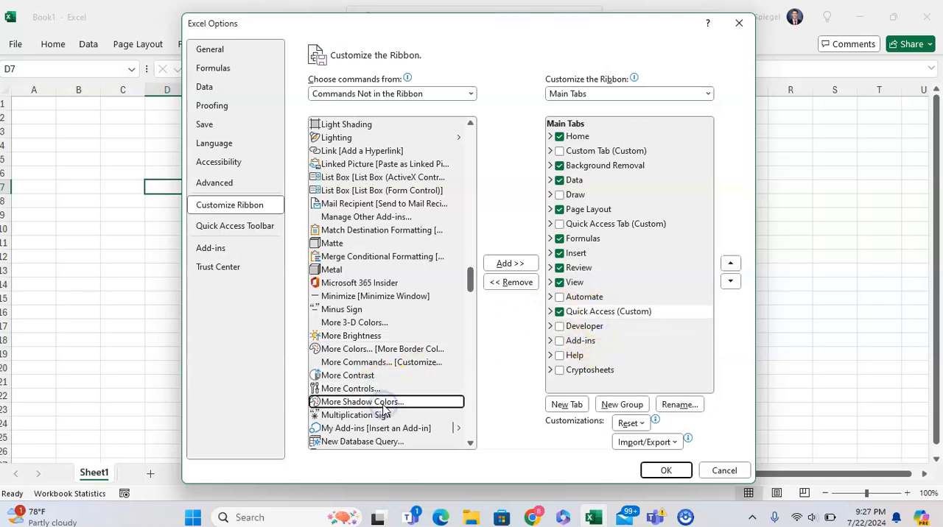
left_click(384, 414)
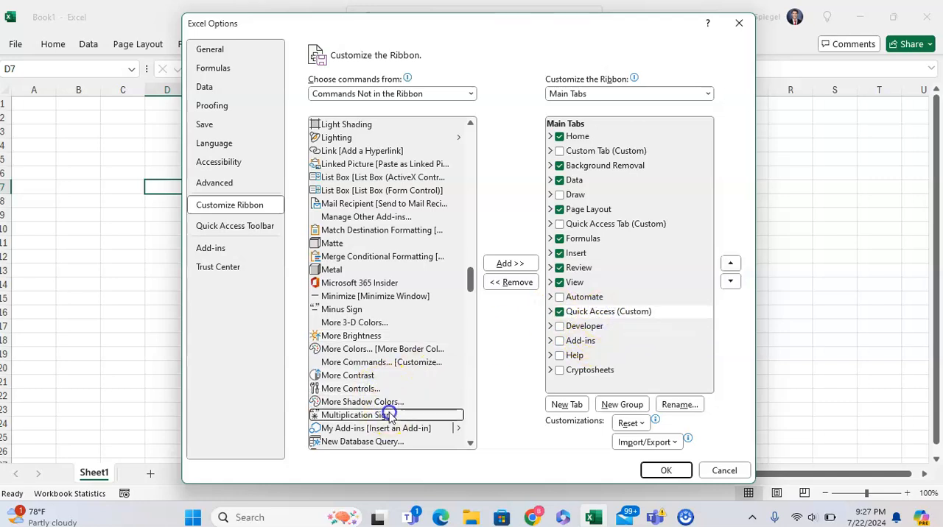
left_click(549, 311)
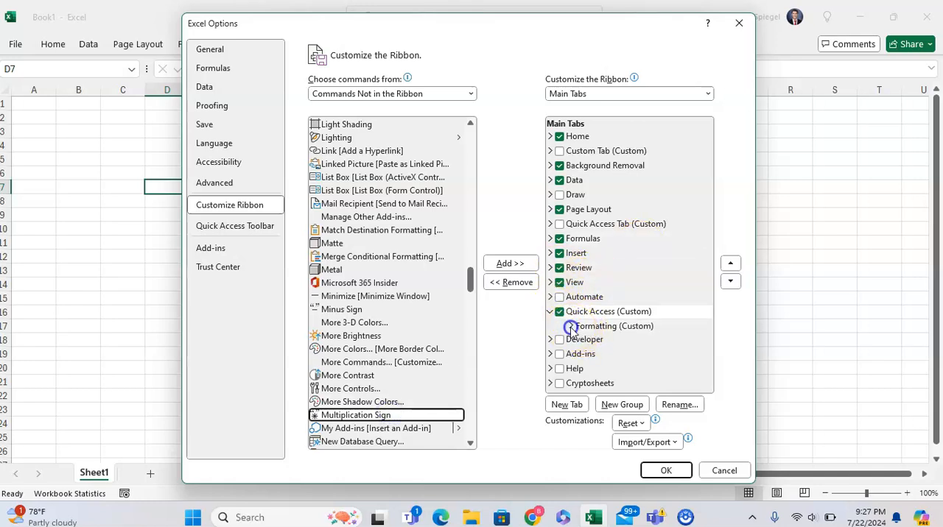
left_click(570, 326)
left_click(621, 404)
scroll(614, 374, "down", 2)
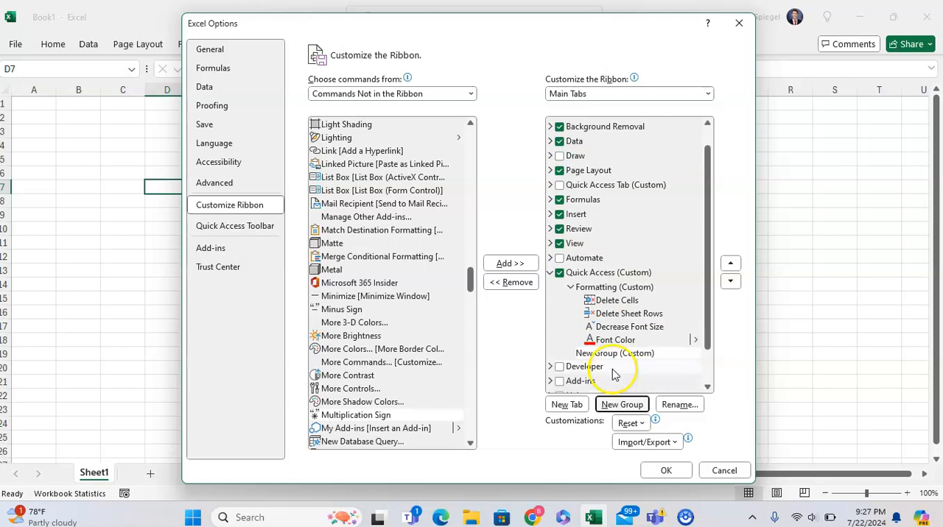
Rename the new custom group in the Quick Access tab as Testing
left_click(679, 404)
key("Caps_Lock")
type("Testing")
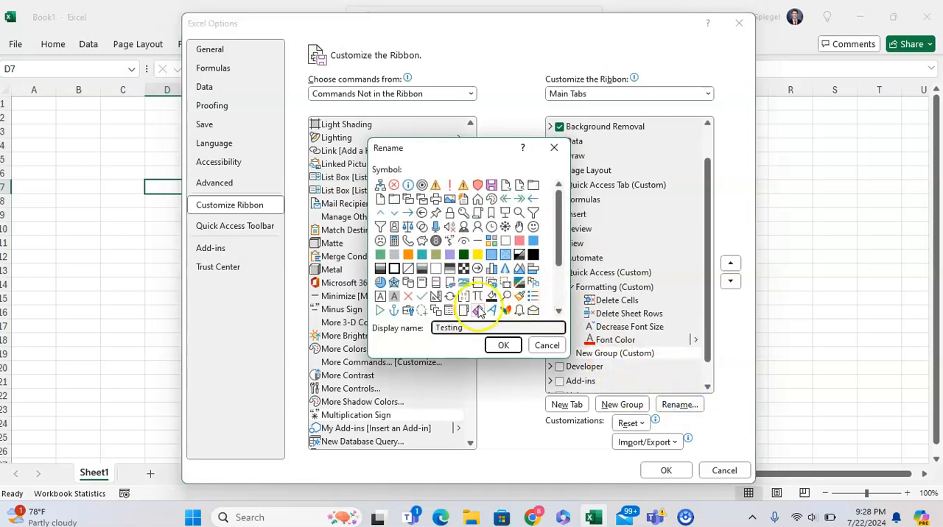
left_click(502, 345)
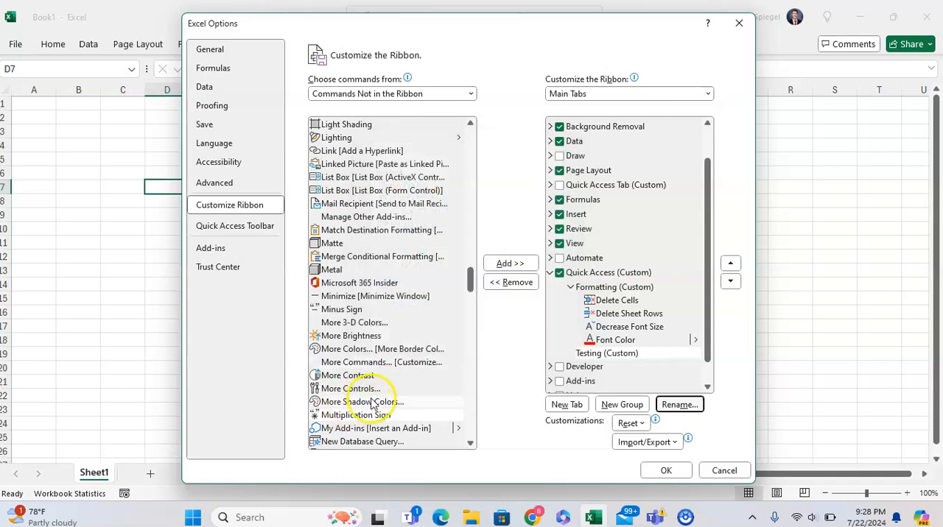
Add the Multiplication Sign, More Contrast, More Brightness and Minus Sign commands to the custom Testing group
left_click(420, 416)
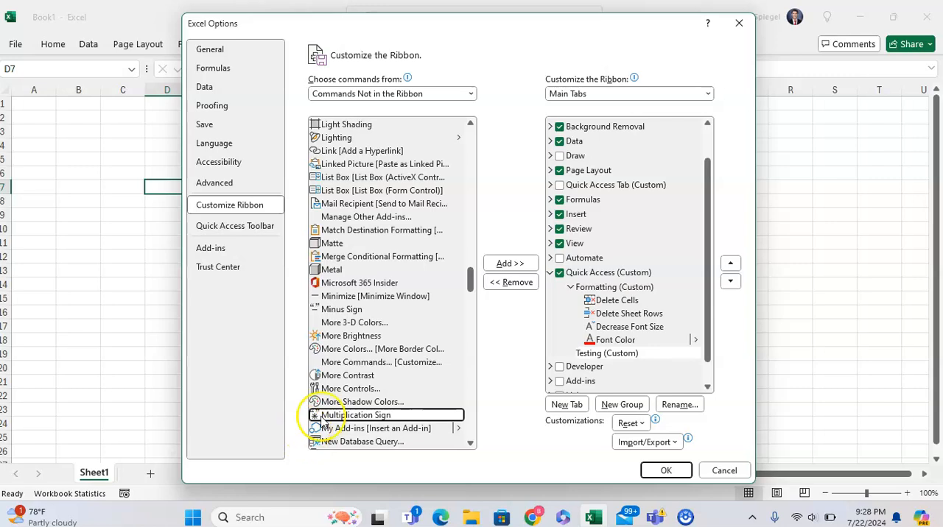
left_click(510, 263)
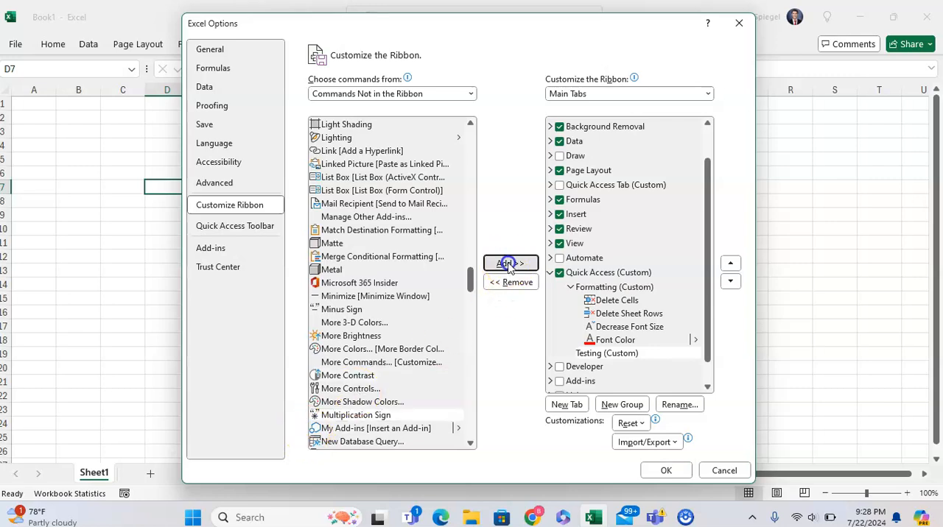
left_click(377, 376)
left_click(510, 264)
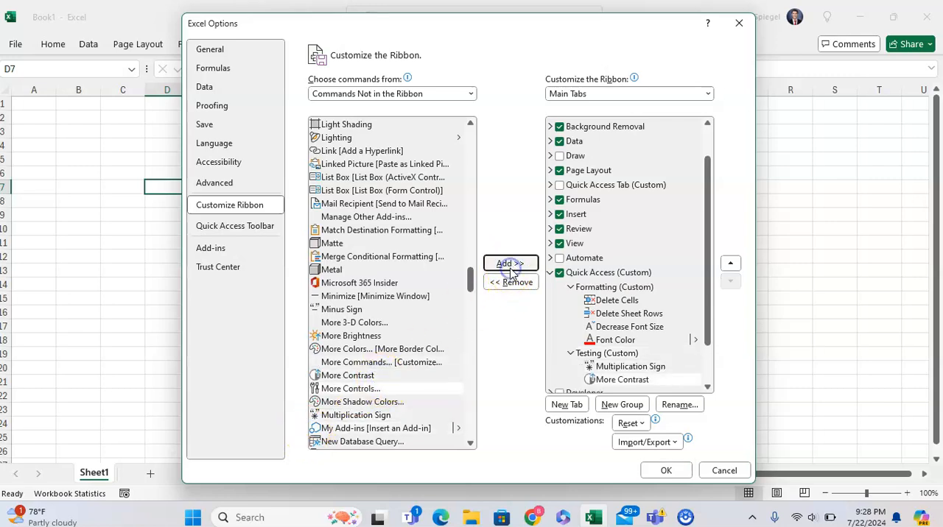
left_click(352, 336)
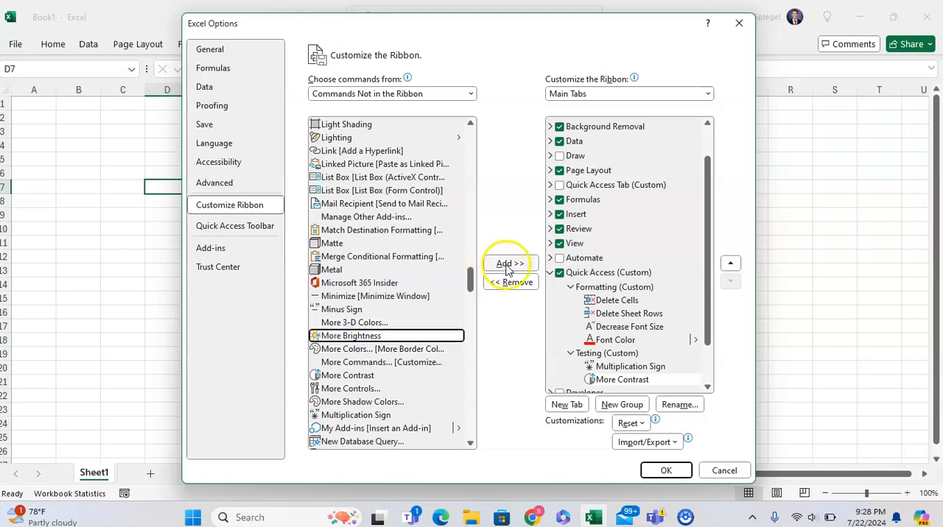
left_click(510, 263)
left_click(417, 309)
left_click(510, 264)
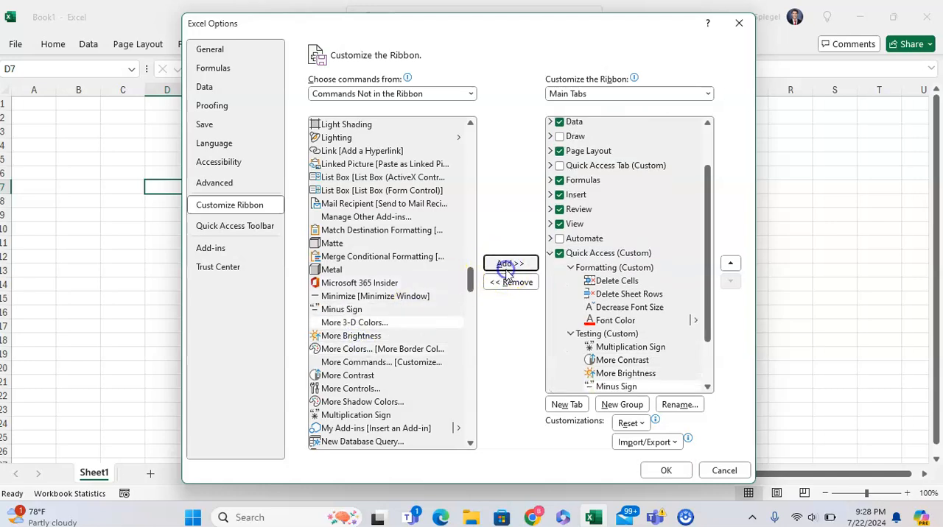
Add the Surface and Synchronize List commands to the Testing group
scroll(373, 366, "down", 20)
scroll(372, 366, "down", 3)
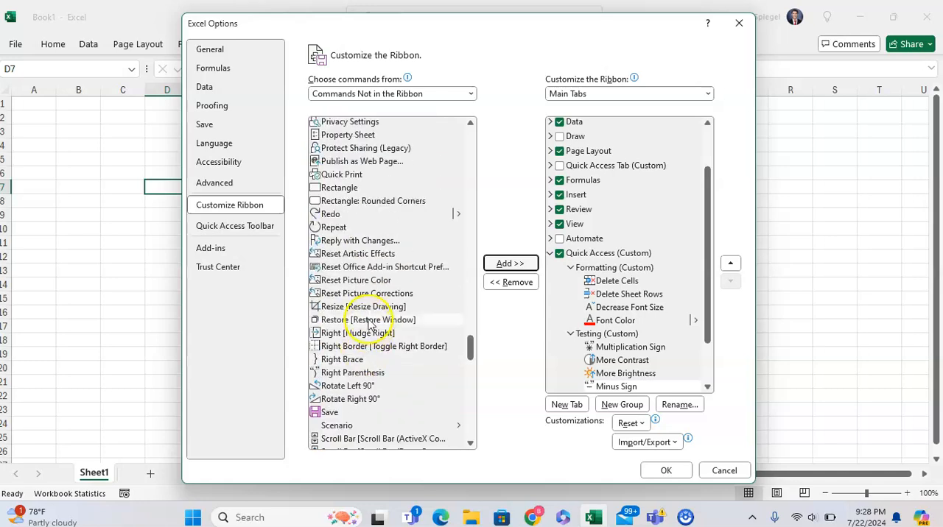
scroll(371, 324, "down", 3)
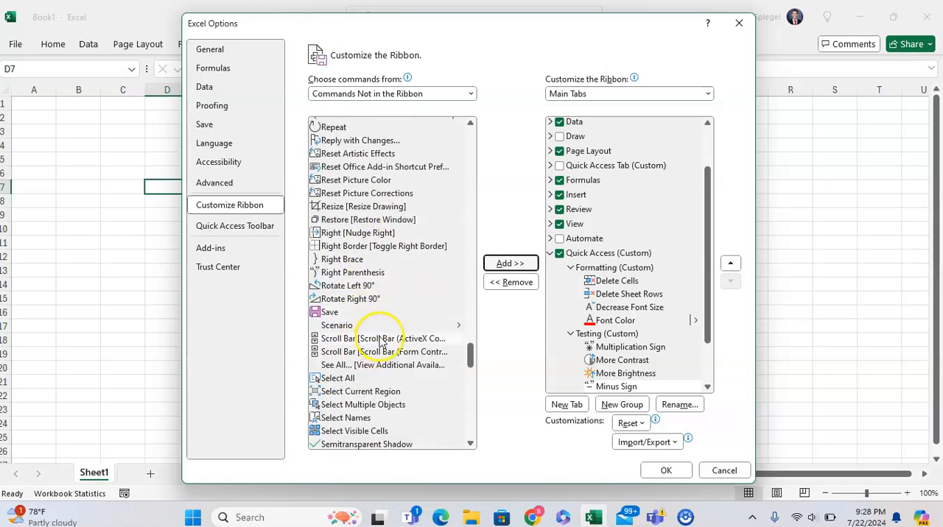
scroll(387, 357, "down", 8)
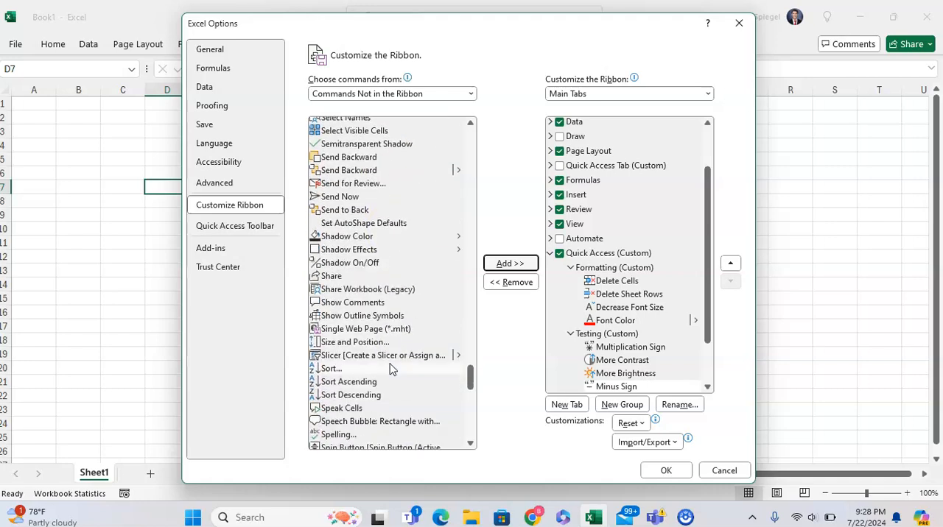
scroll(391, 369, "down", 5)
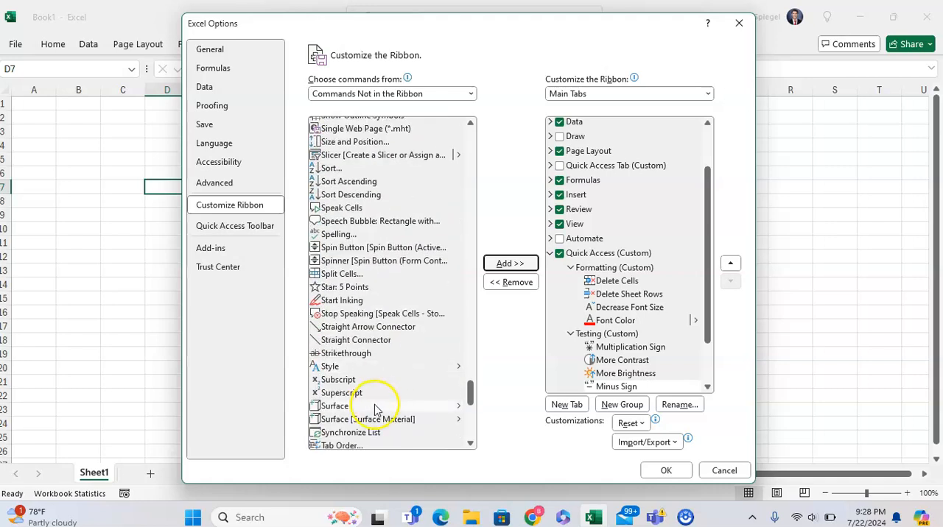
left_click(372, 406)
left_click(527, 264)
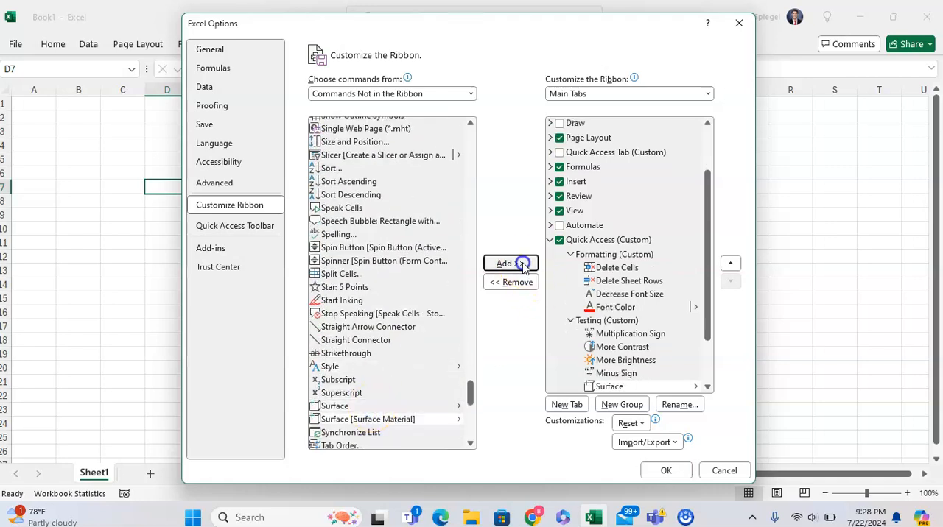
left_click(388, 421)
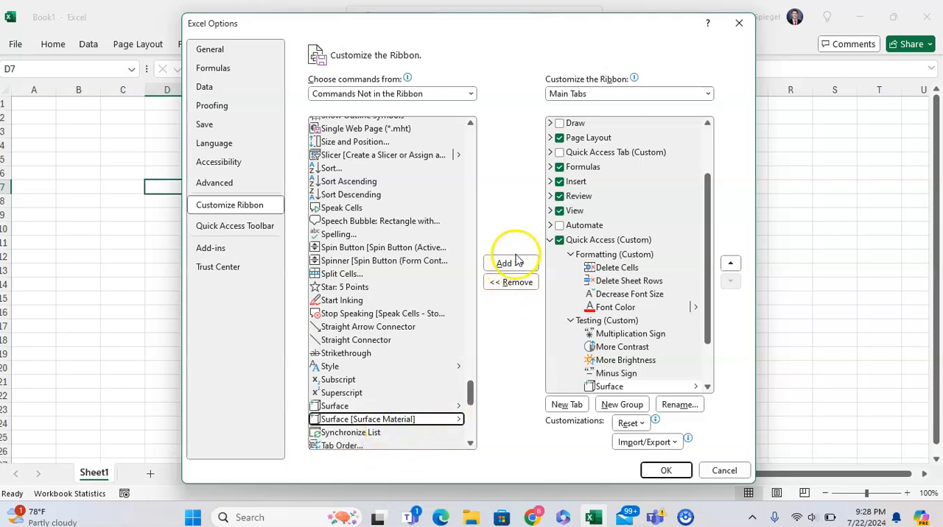
left_click(407, 422)
left_click(383, 433)
left_click(509, 263)
Add the Tab Order and TBA [Calculate Full] commands to the Testing group and apply the ribbon customization
scroll(379, 368, "down", 2)
left_click(370, 376)
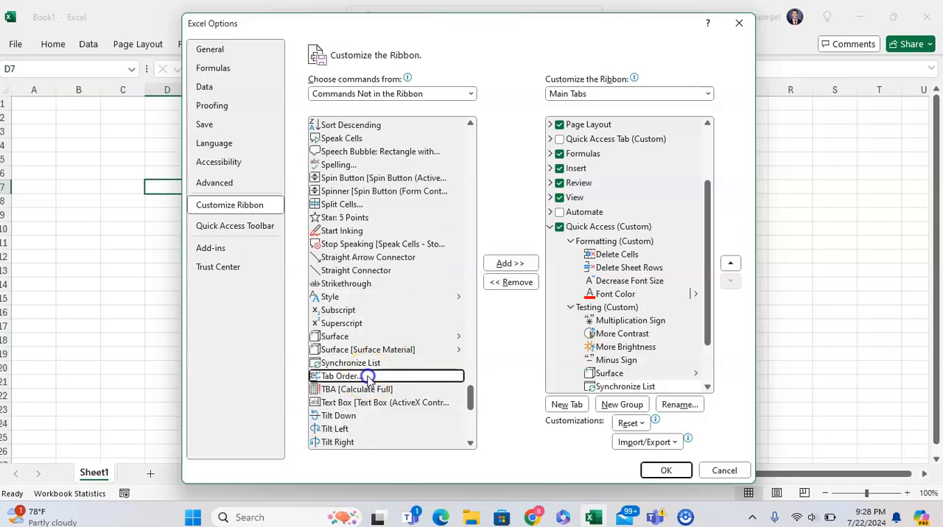
left_click(509, 263)
left_click(382, 390)
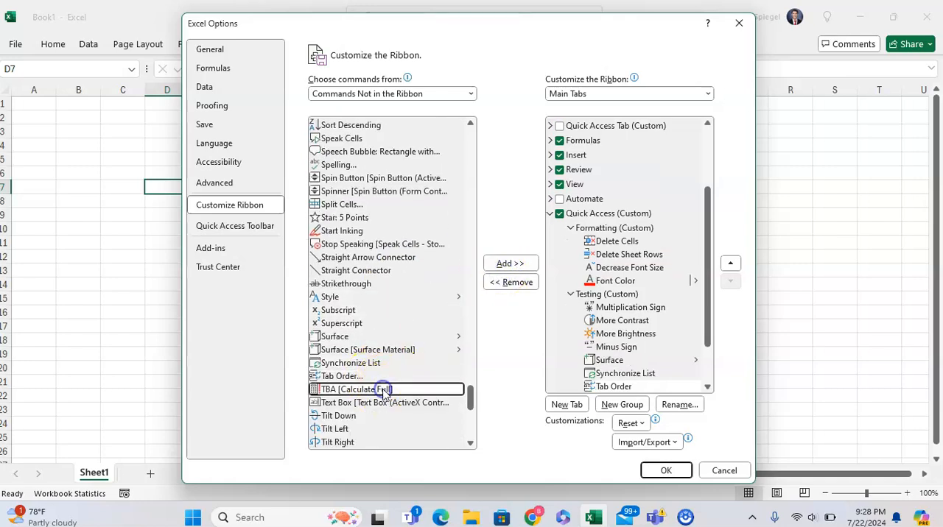
left_click(508, 265)
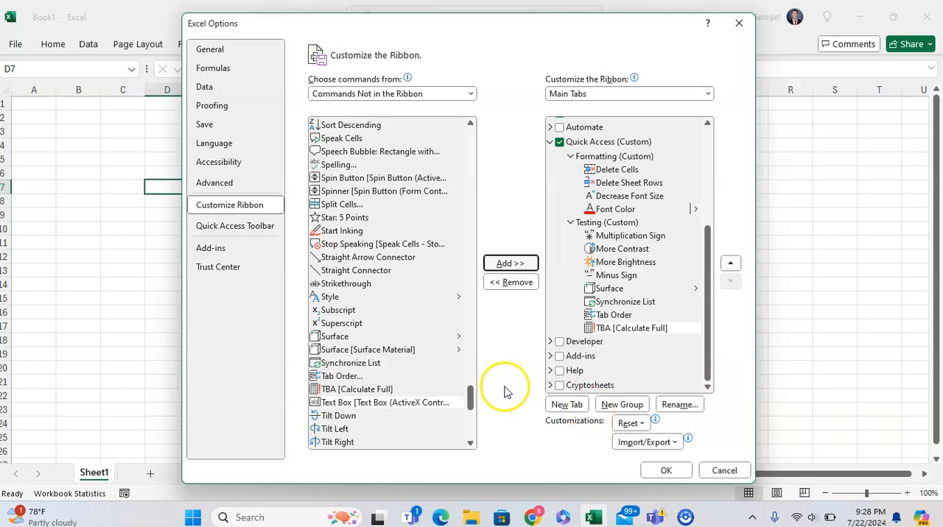
scroll(397, 392, "down", 1)
scroll(399, 390, "down", 8)
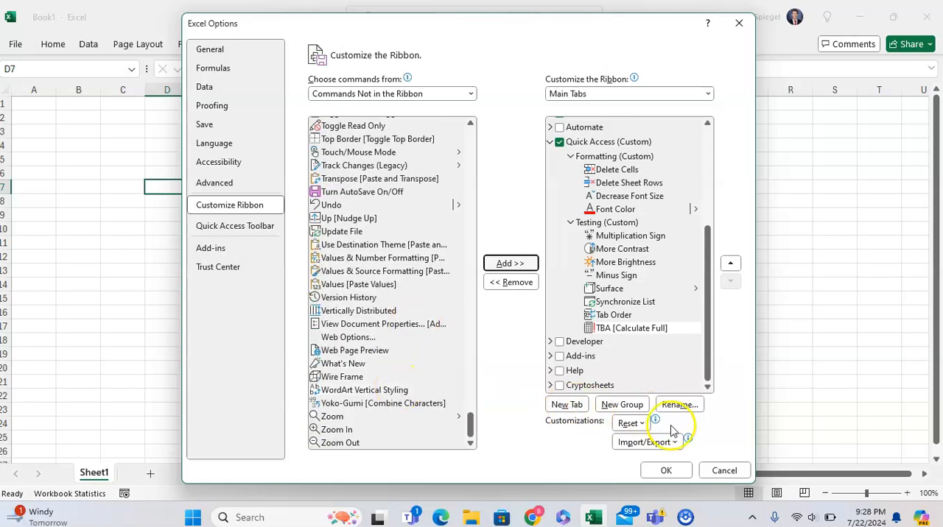
left_click(666, 470)
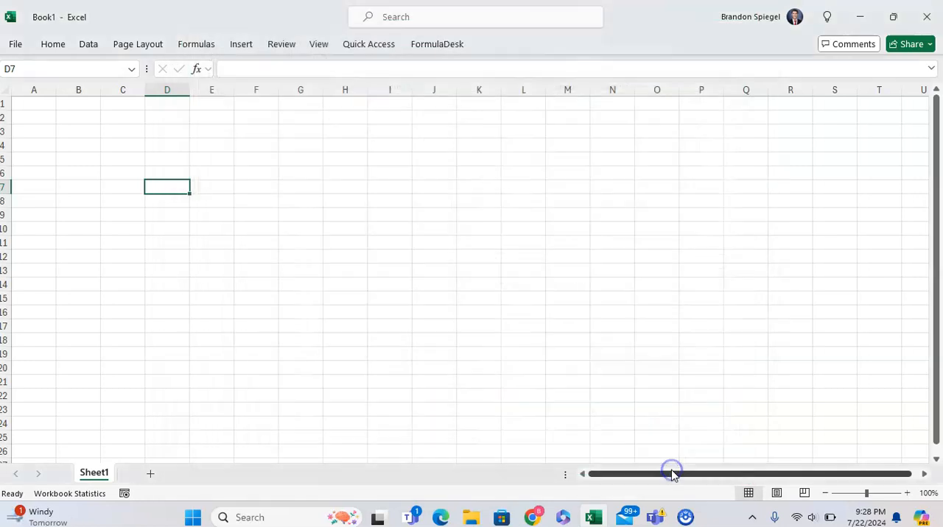
Insert a multiplication sign into cell I14 with the Multiplication Sign command of the custom Testing group
left_click(373, 286)
left_click(377, 43)
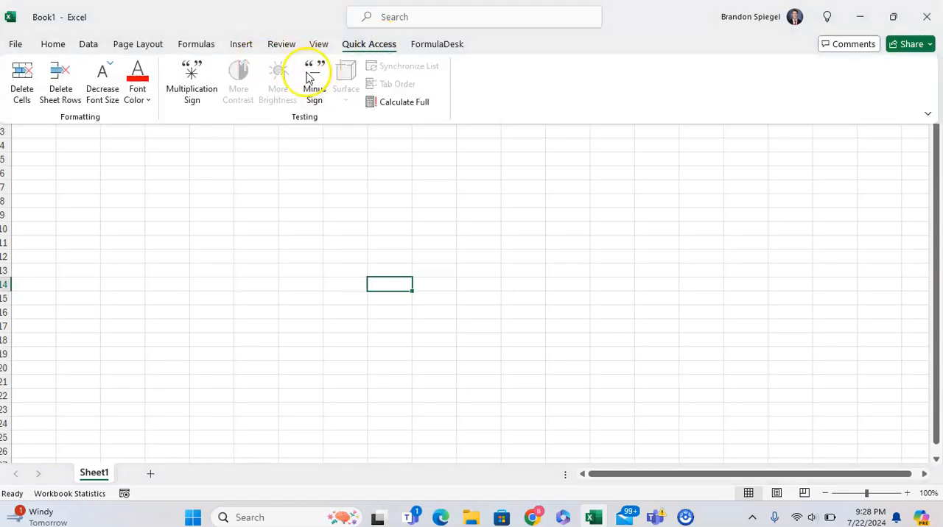
left_click(192, 81)
left_click(309, 121)
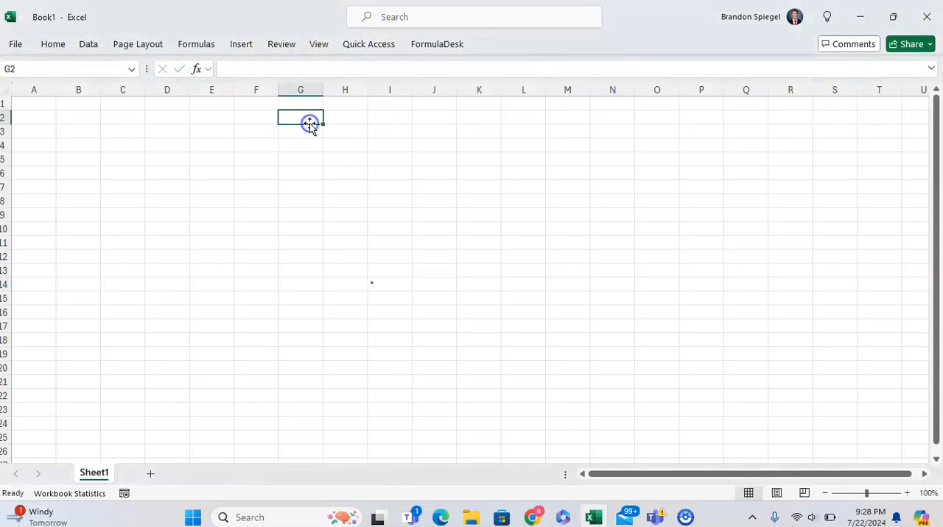
Examine the commands on the FormulaDesk, Quick Access, Page Layout, Data and Formulas ribbon tabs
left_click(445, 44)
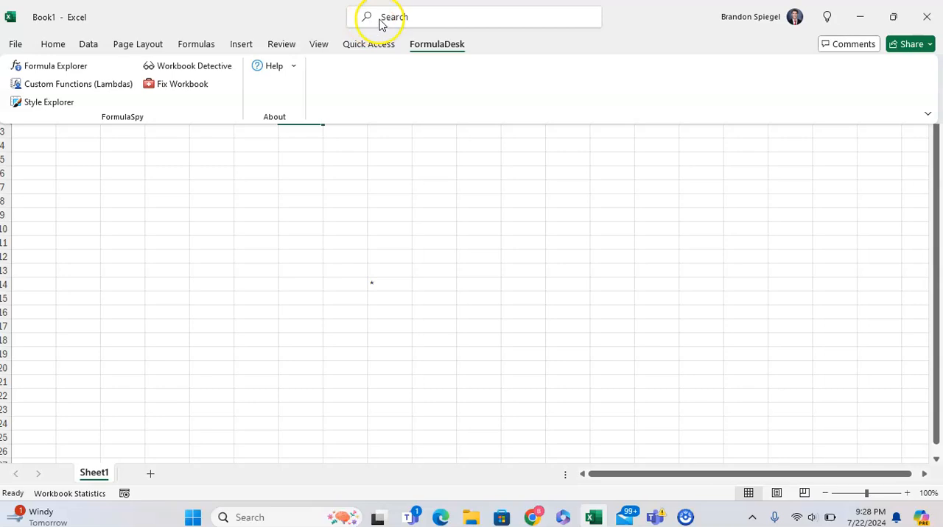
left_click(372, 43)
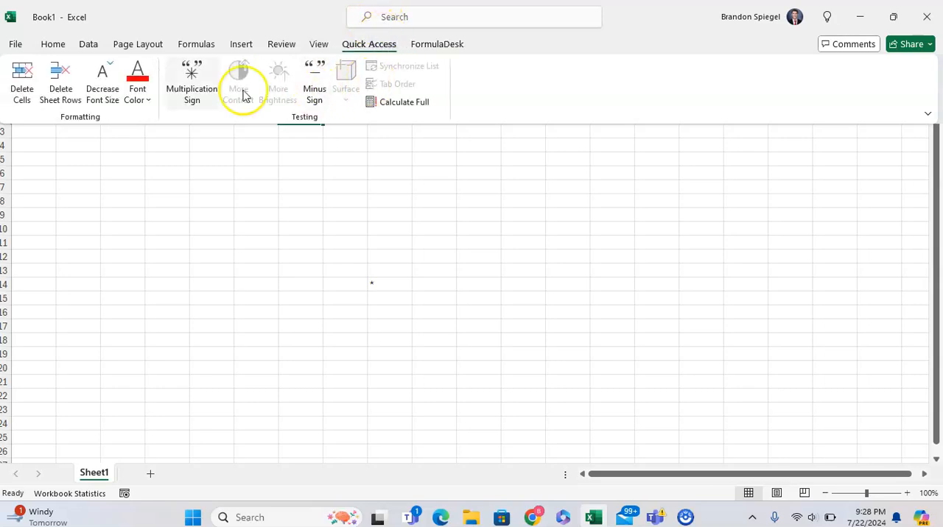
left_click(394, 103)
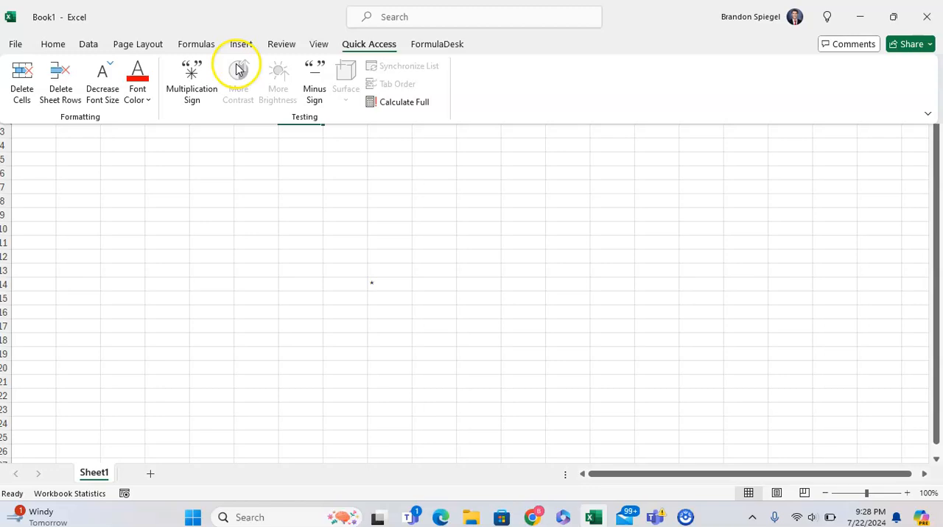
left_click(147, 46)
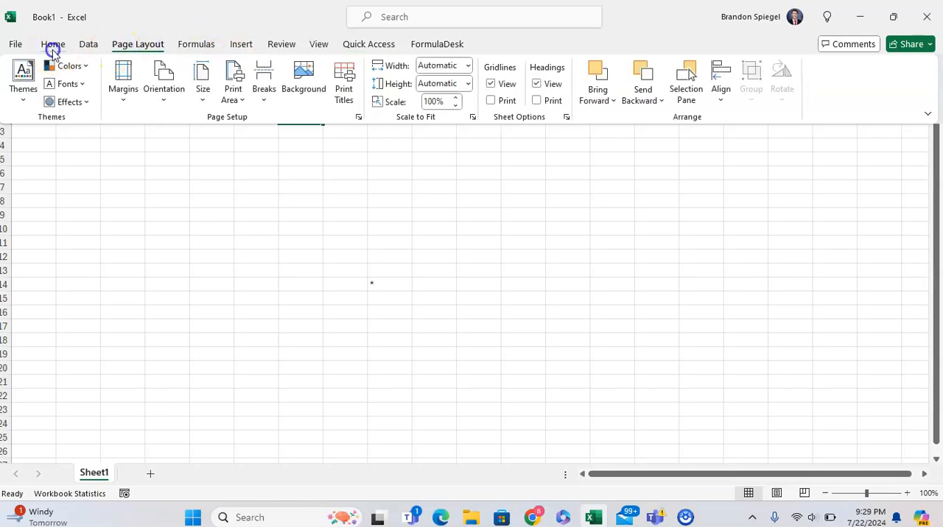
left_click(52, 48)
left_click(96, 46)
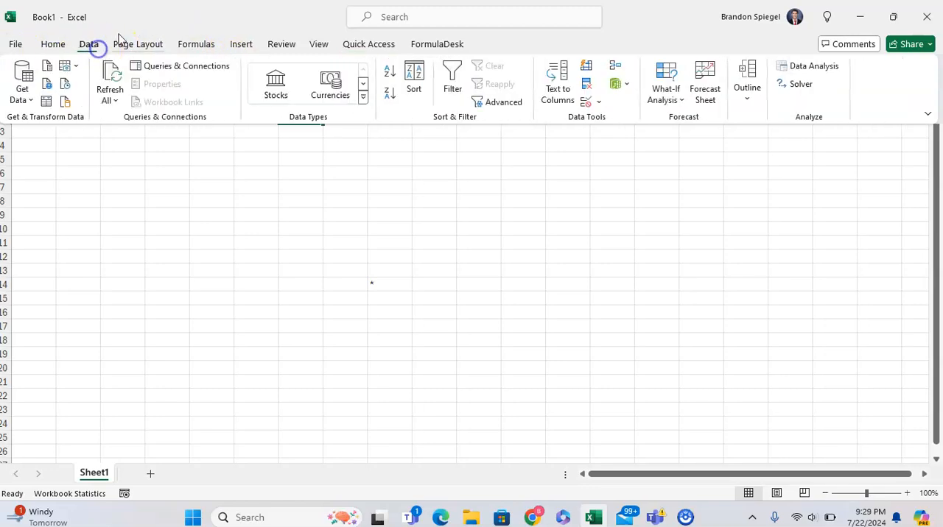
double_click(137, 28)
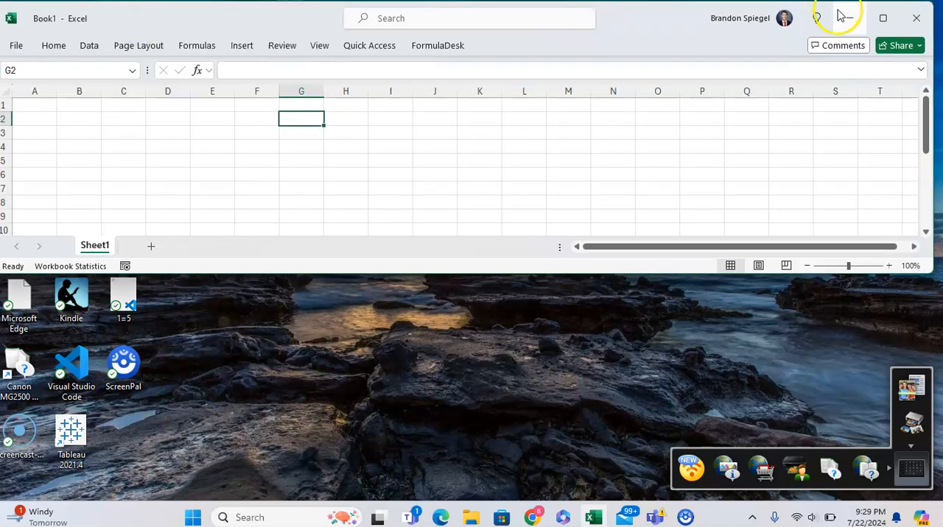
left_click(881, 14)
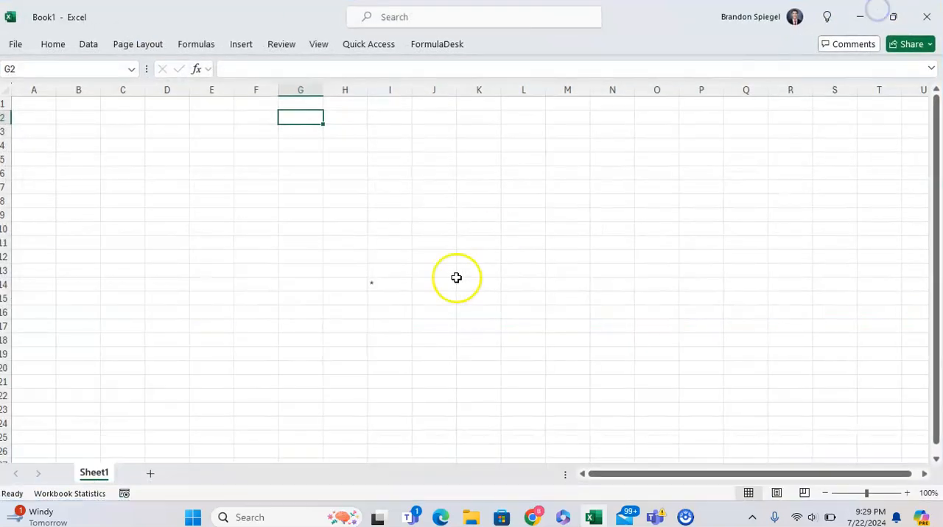
left_click(369, 45)
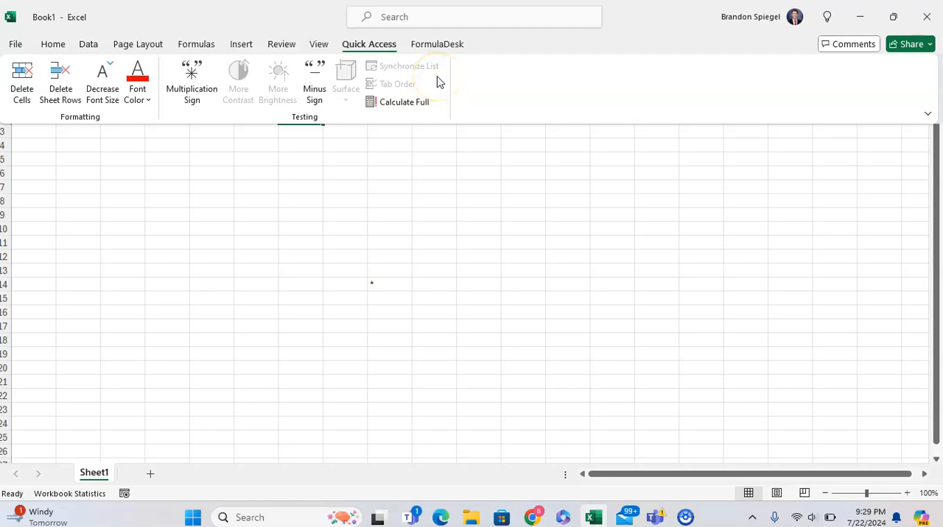
left_click(197, 44)
left_click(150, 44)
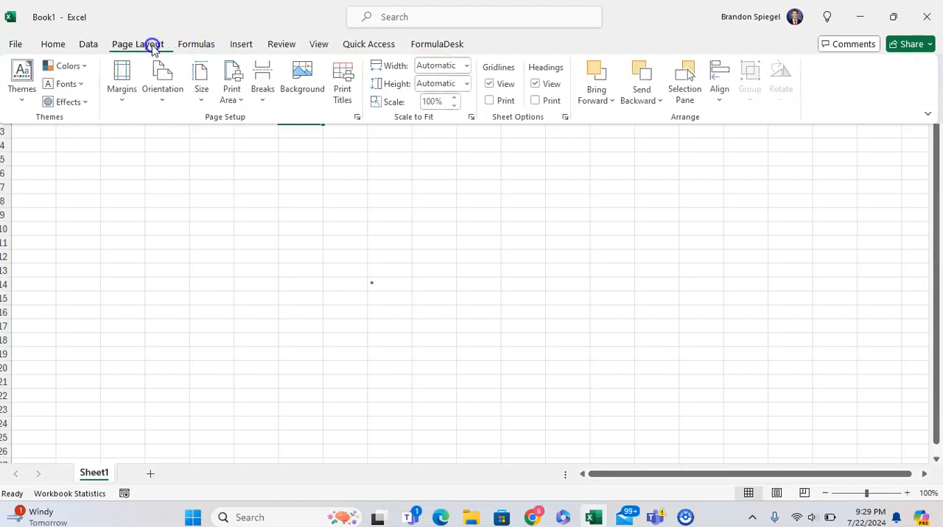
left_click(197, 44)
left_click(147, 44)
Open the ribbon customization options and list the Tool Tabs among the customizable tabs
left_click(15, 44)
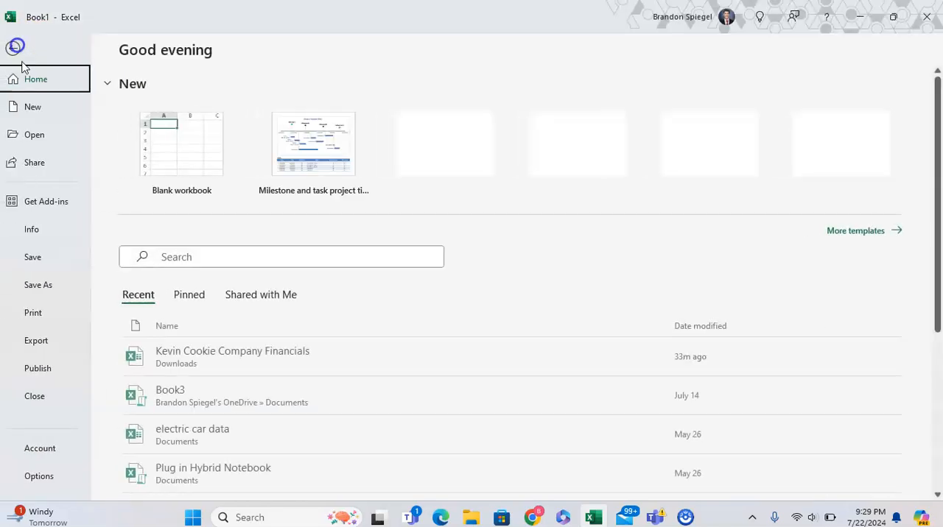
left_click(39, 476)
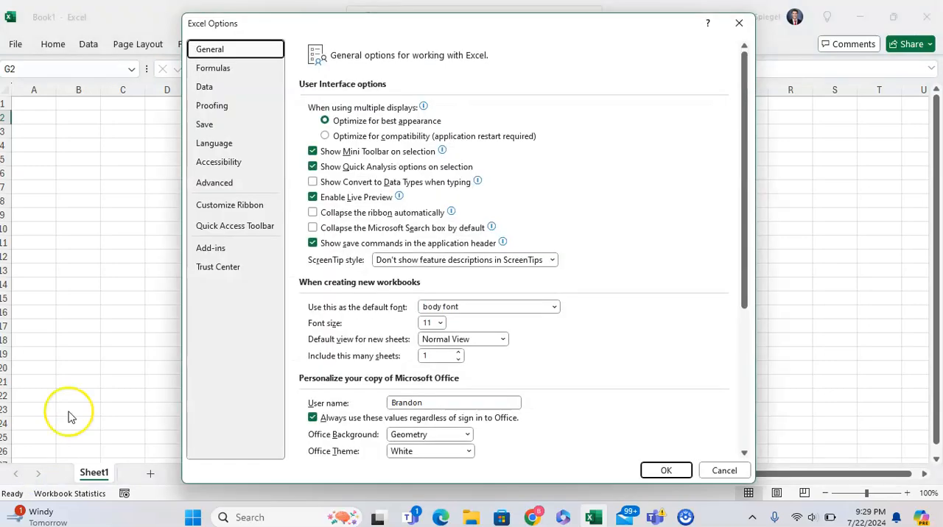
left_click(237, 211)
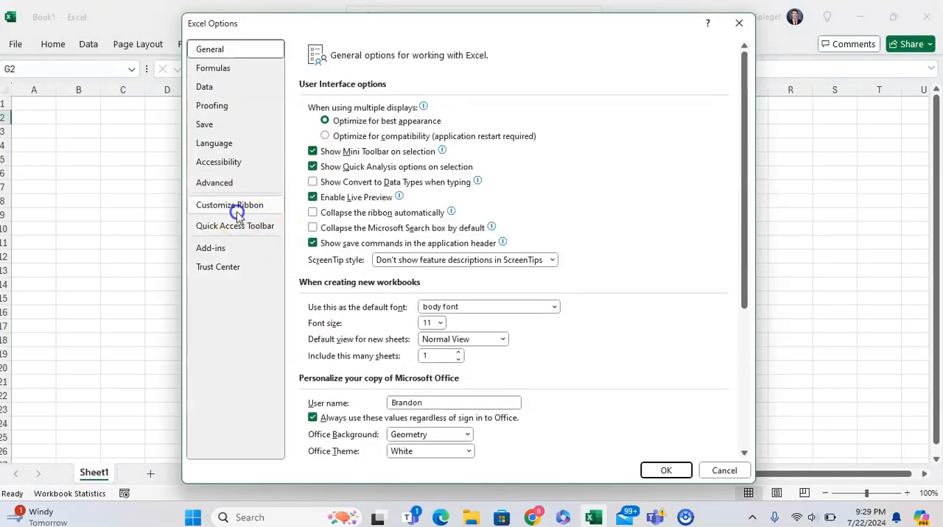
left_click(343, 92)
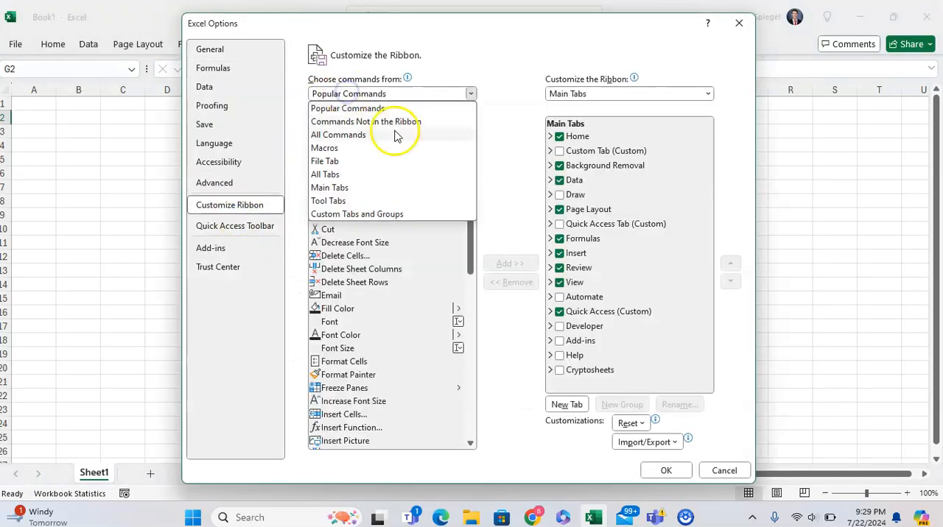
left_click(561, 90)
left_click(580, 92)
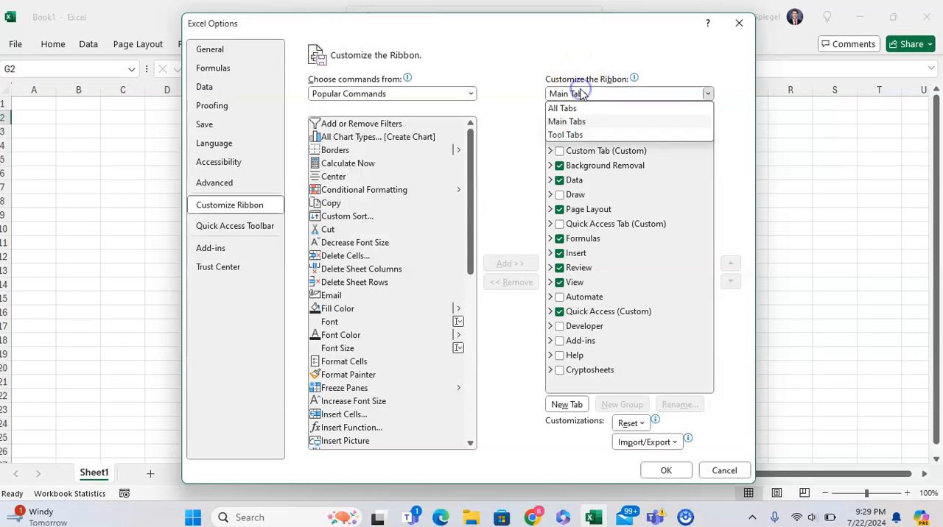
left_click(592, 135)
scroll(641, 237, "down", 5)
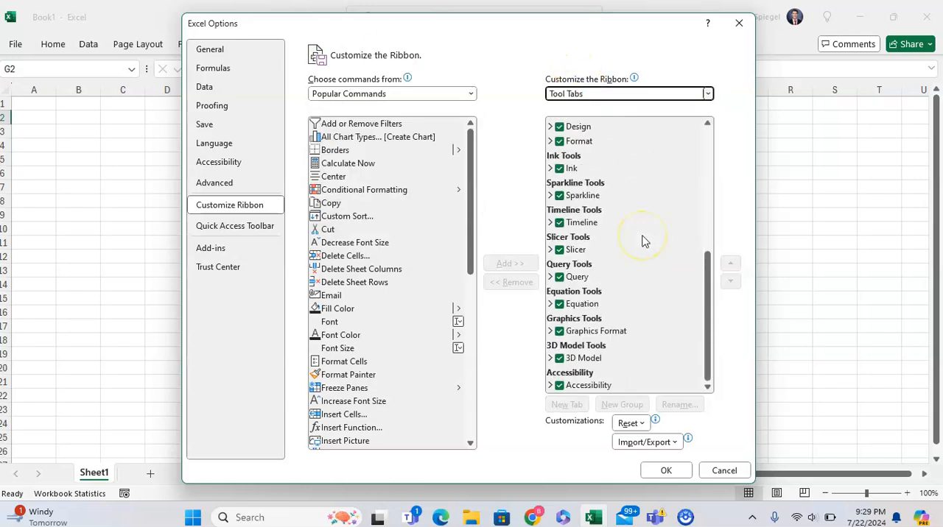
Show All Tabs in the ribbon customization list and view the import and export options for customizations
left_click(581, 96)
left_click(579, 107)
scroll(621, 253, "down", 10)
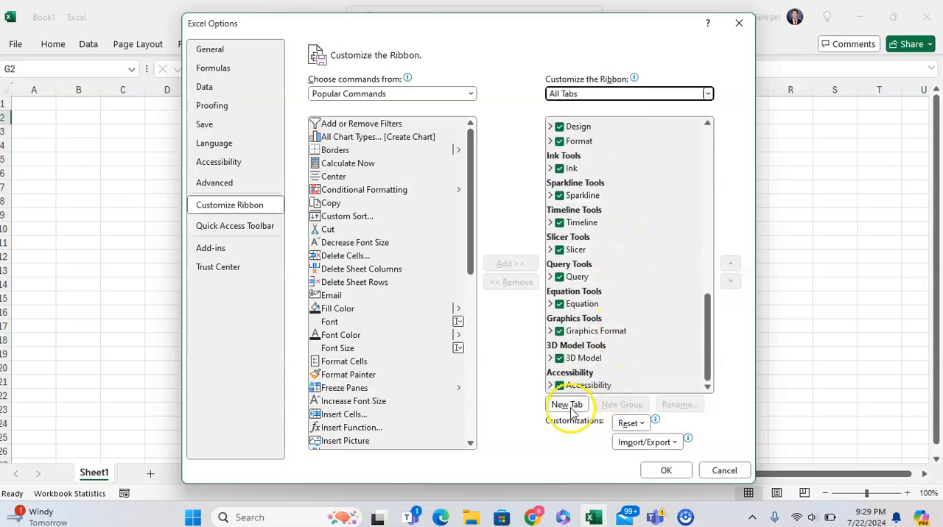
left_click(666, 443)
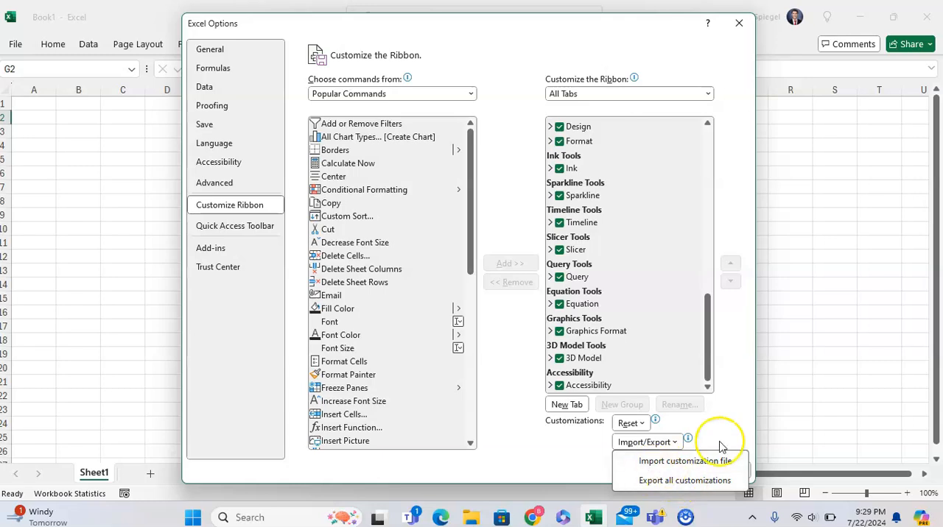
left_click(518, 356)
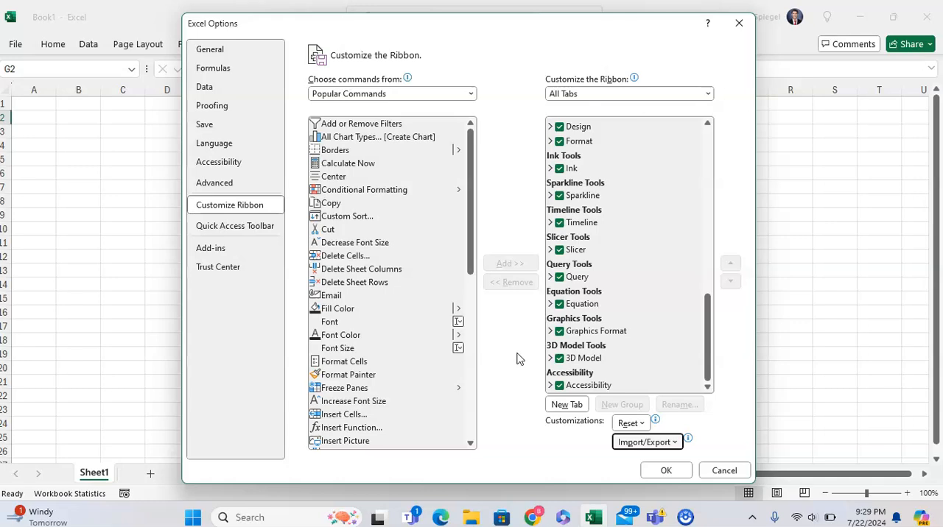
Reset all ribbon and Quick Access Toolbar customizations and apply the change
left_click(631, 423)
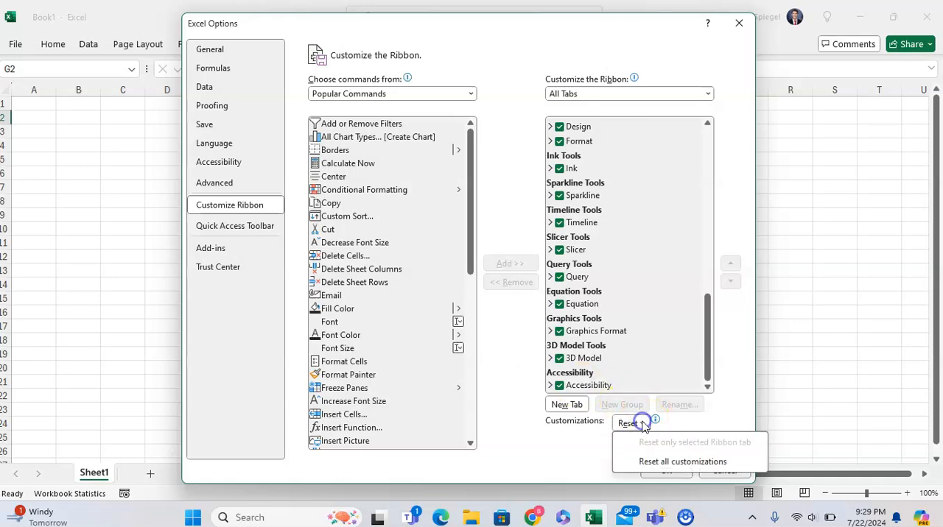
left_click(662, 460)
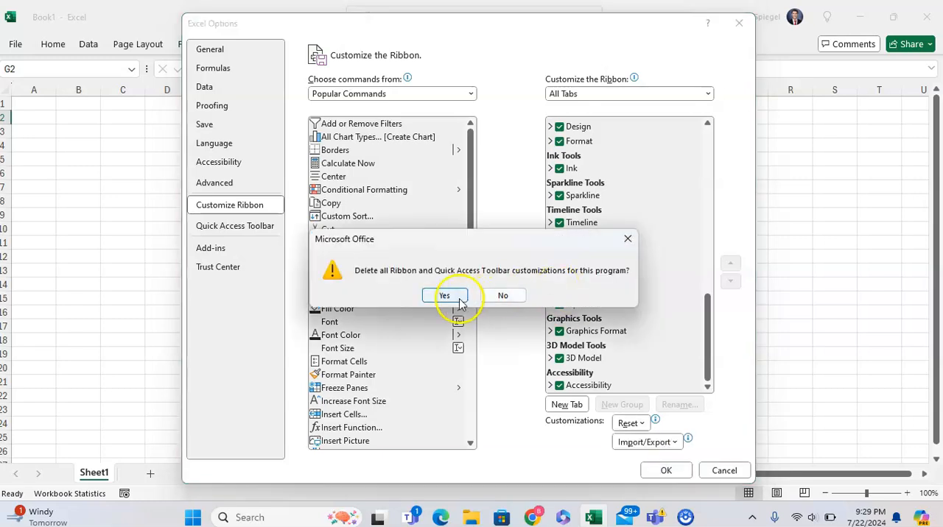
left_click(442, 296)
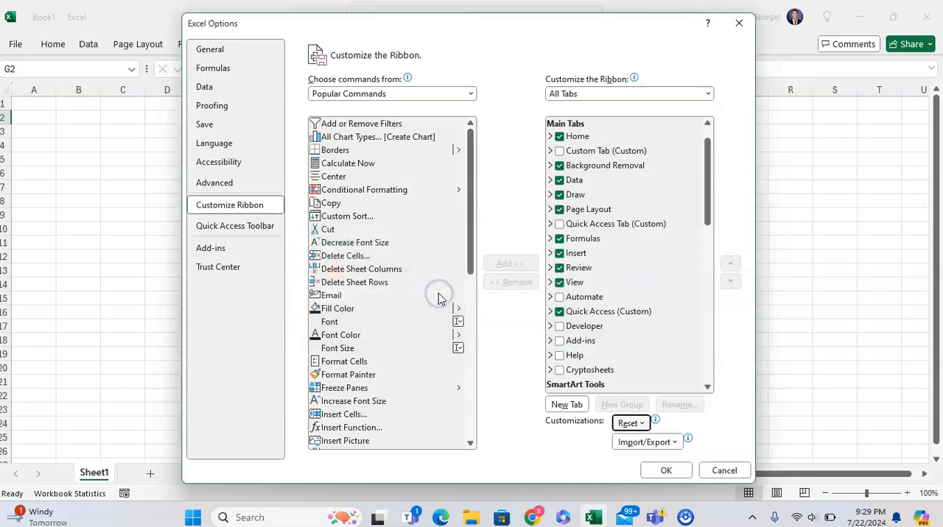
left_click(665, 471)
left_click(359, 234)
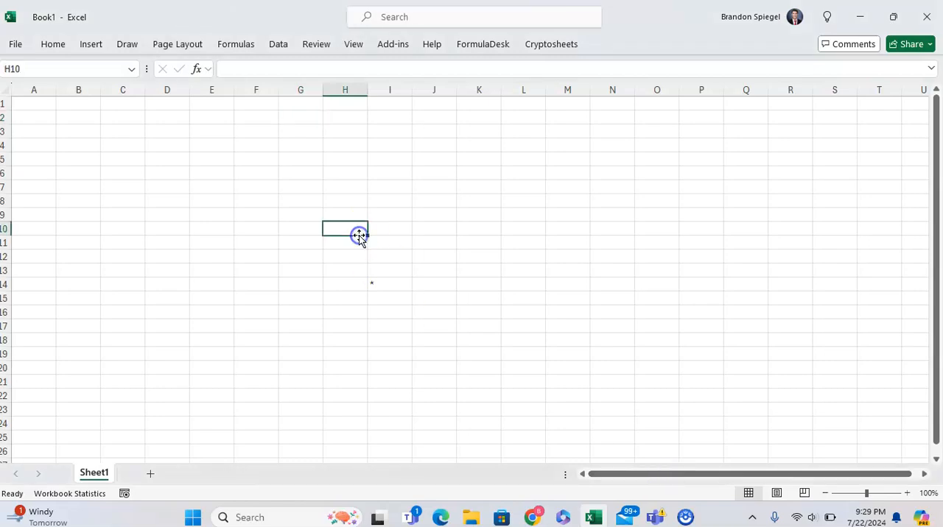